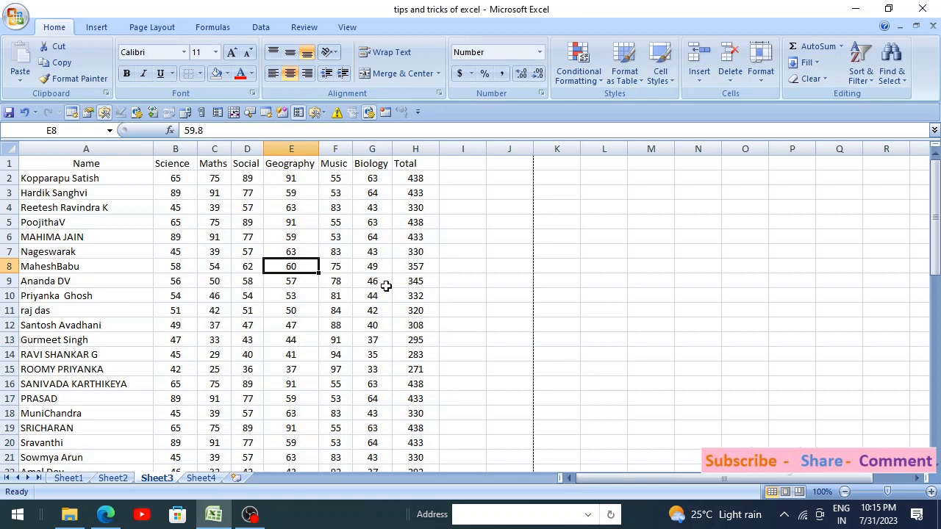
Look through the marks table on Sheet3, from the subject headings down to the last student's total in row 54
scroll(386, 286, "down", 13)
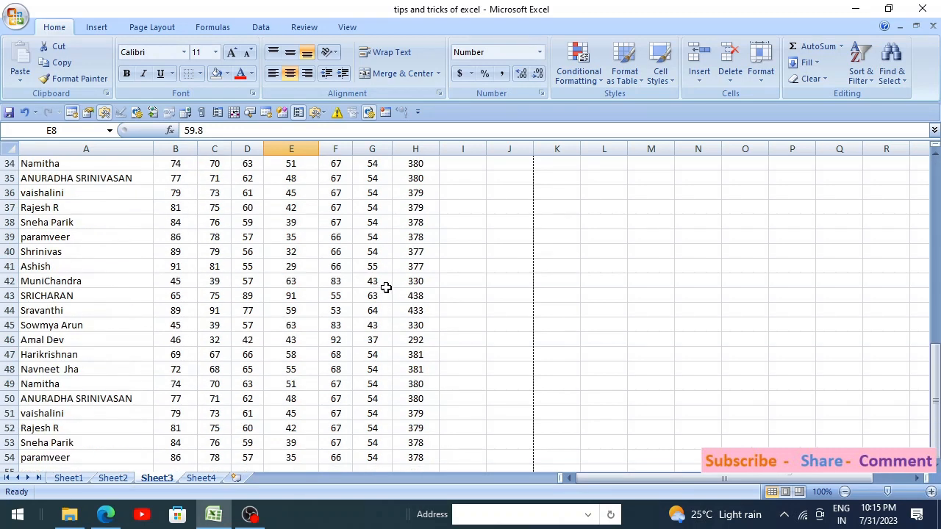
scroll(386, 287, "up", 13)
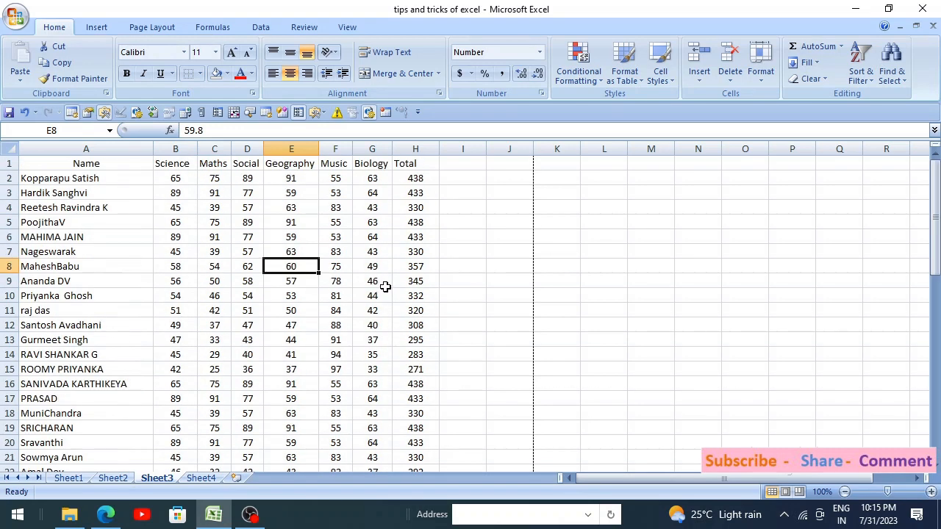
left_click(178, 167)
left_click(257, 165)
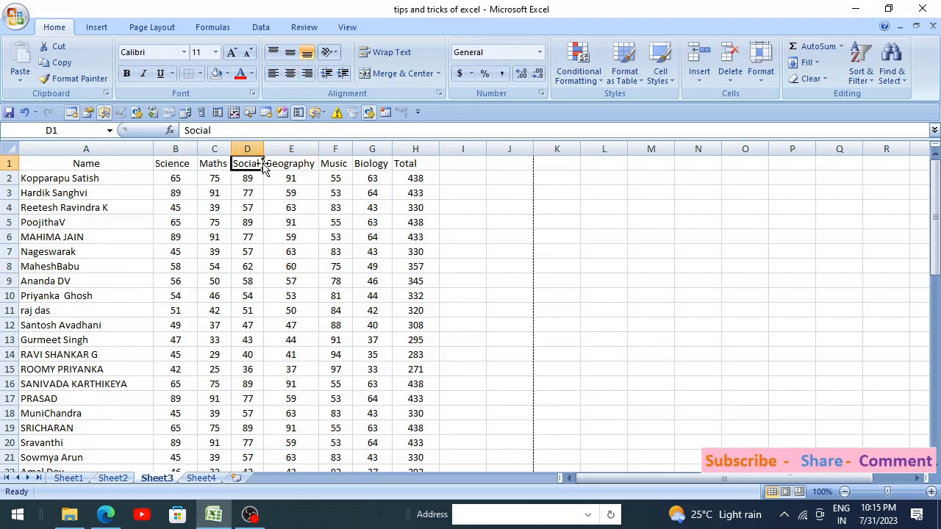
left_click(335, 167)
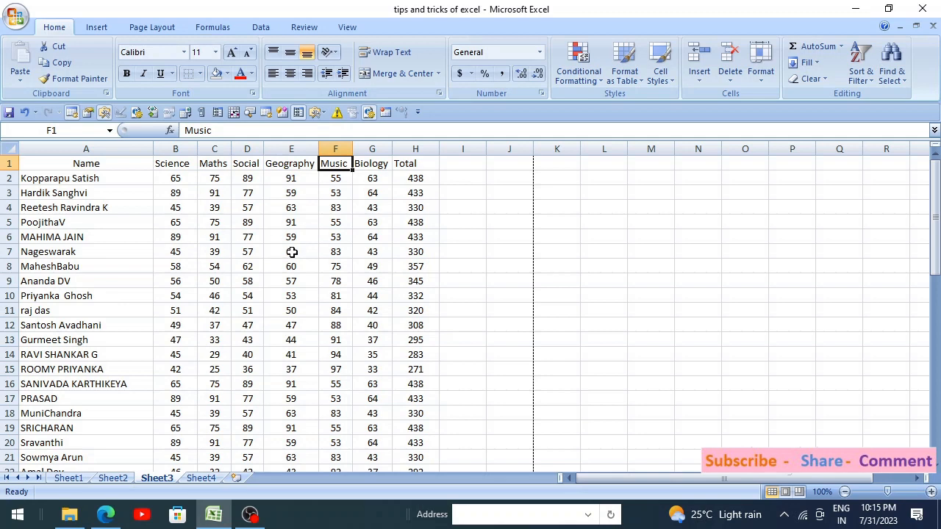
scroll(338, 253, "down", 12)
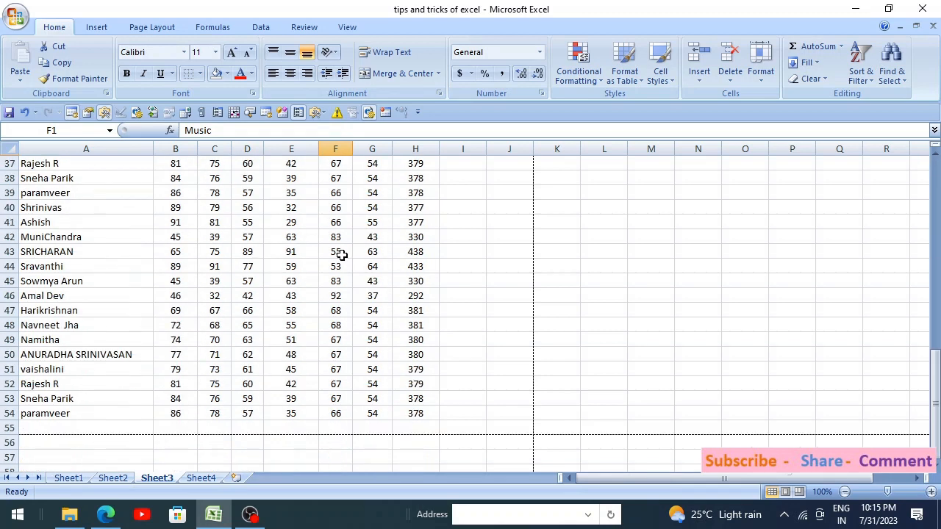
scroll(342, 254, "down", 1)
left_click(46, 370)
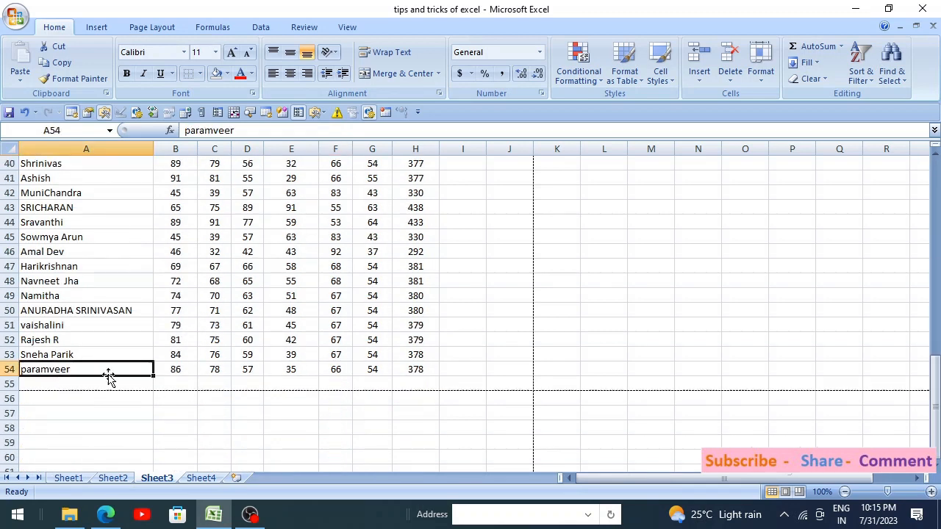
left_click(415, 369)
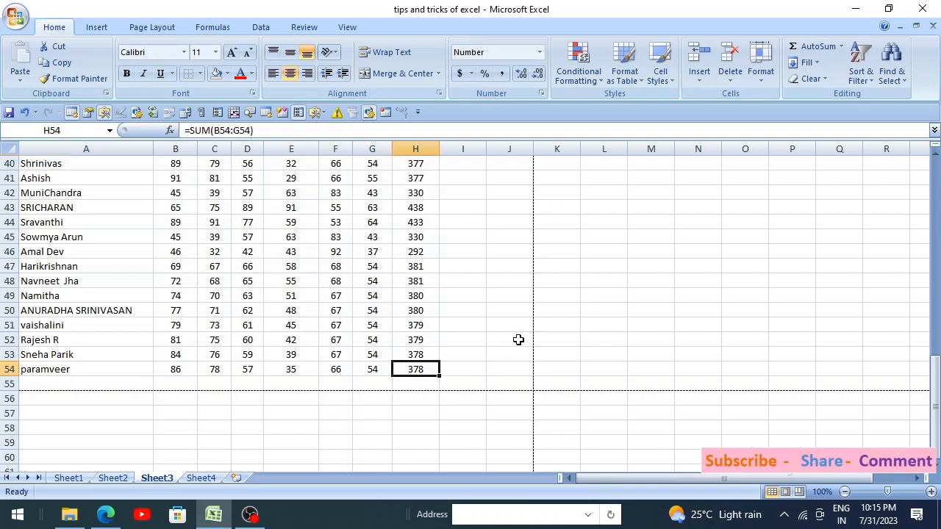
scroll(515, 342, "up", 13)
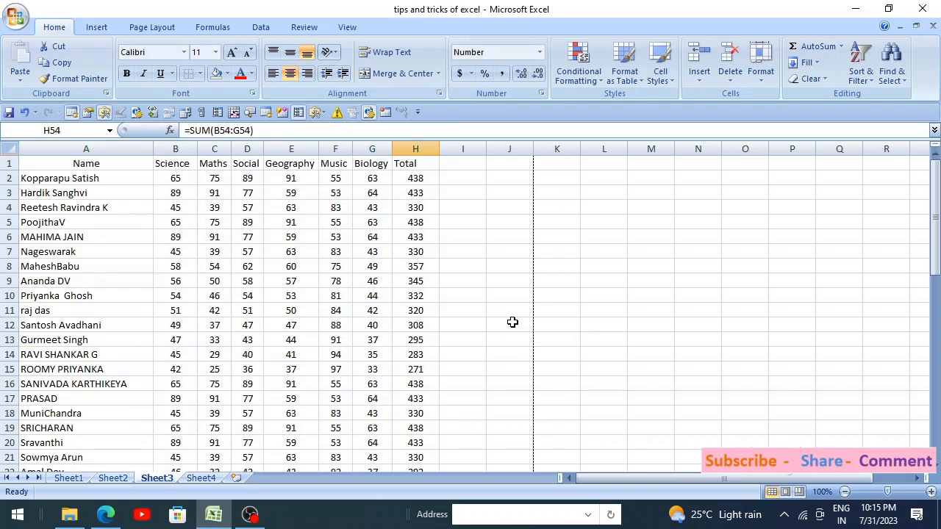
scroll(428, 275, "down", 11)
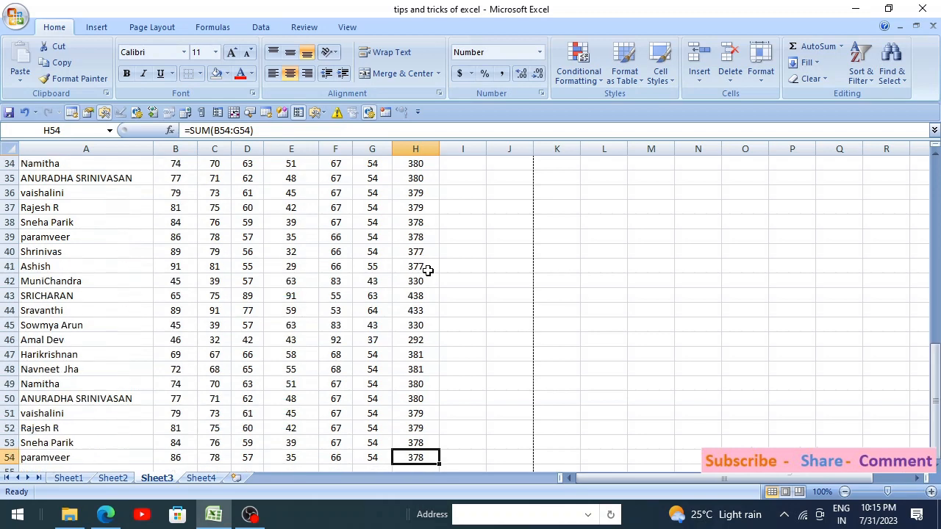
scroll(428, 252, "down", 1)
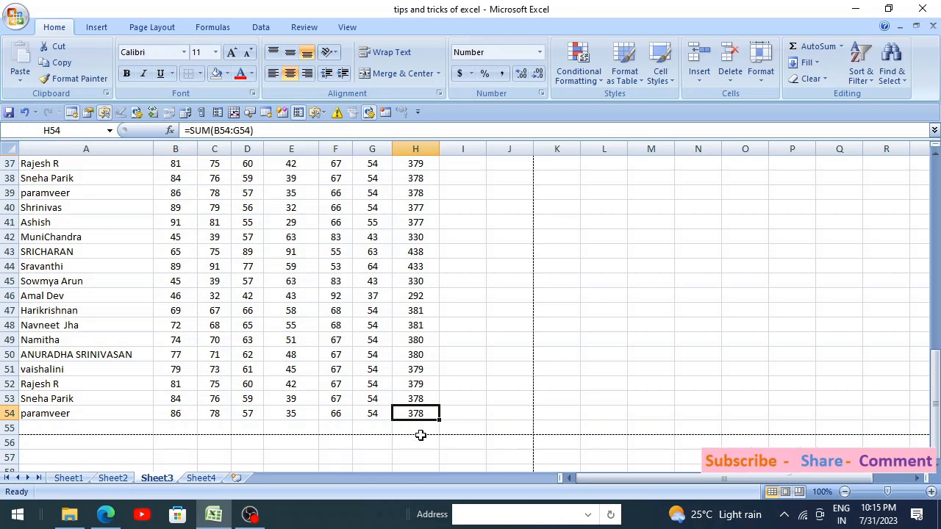
scroll(490, 371, "up", 12)
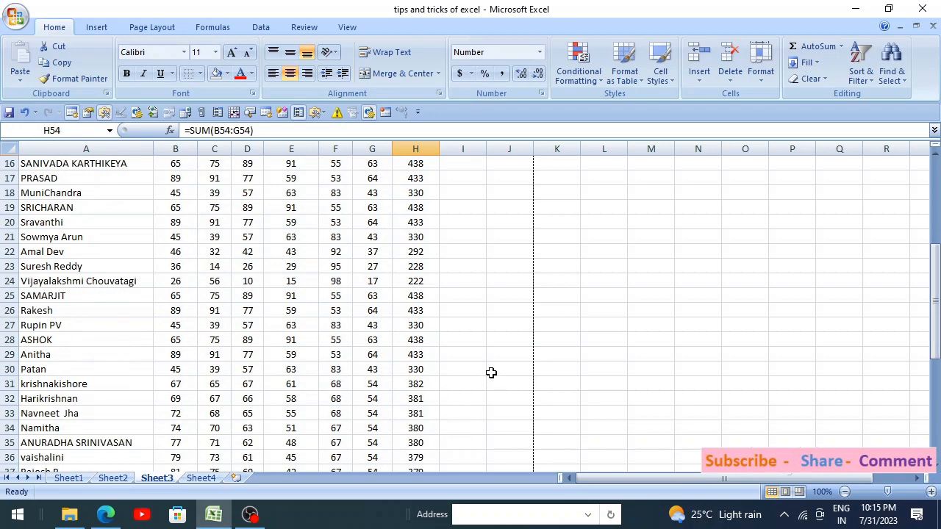
scroll(459, 322, "down", 12)
scroll(459, 322, "up", 12)
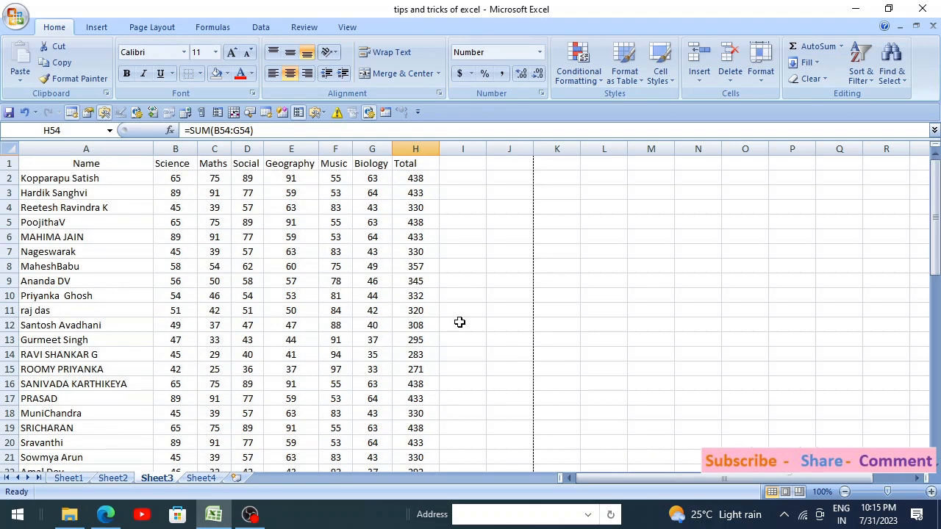
Use Go To to jump from cell L9 to H45, and select the last total in H54
left_click(588, 281)
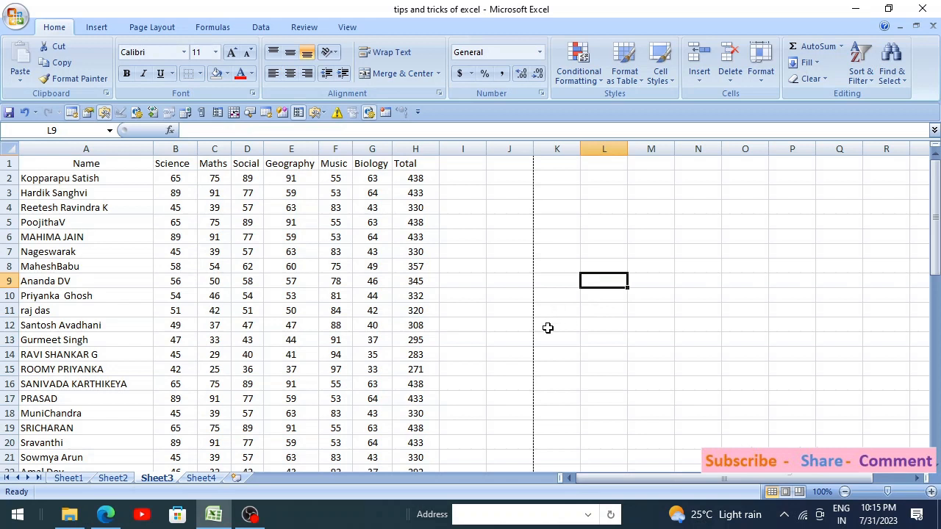
key("ctrl+g")
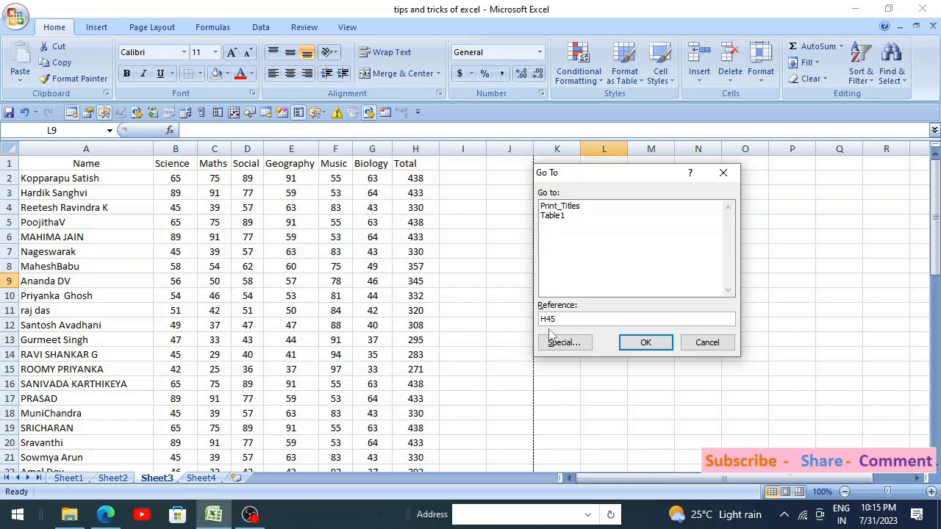
key("Return")
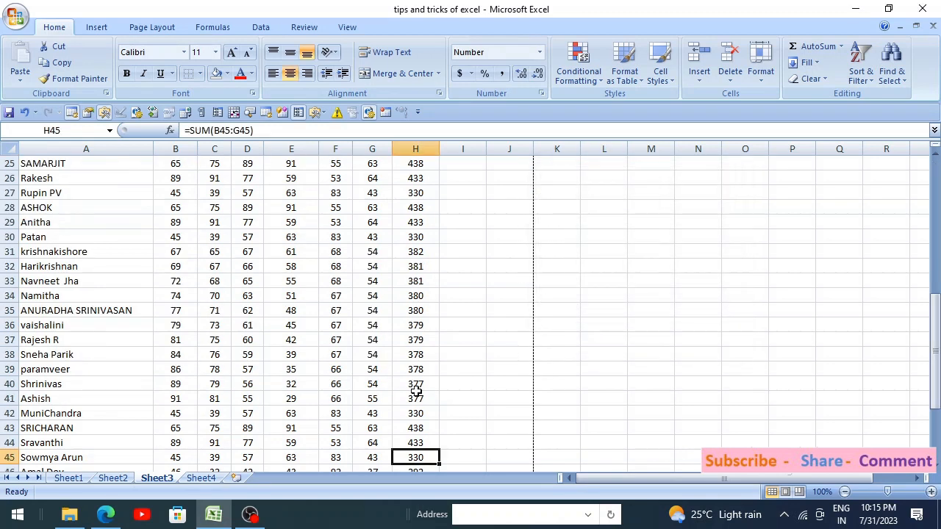
scroll(416, 405, "down", 5)
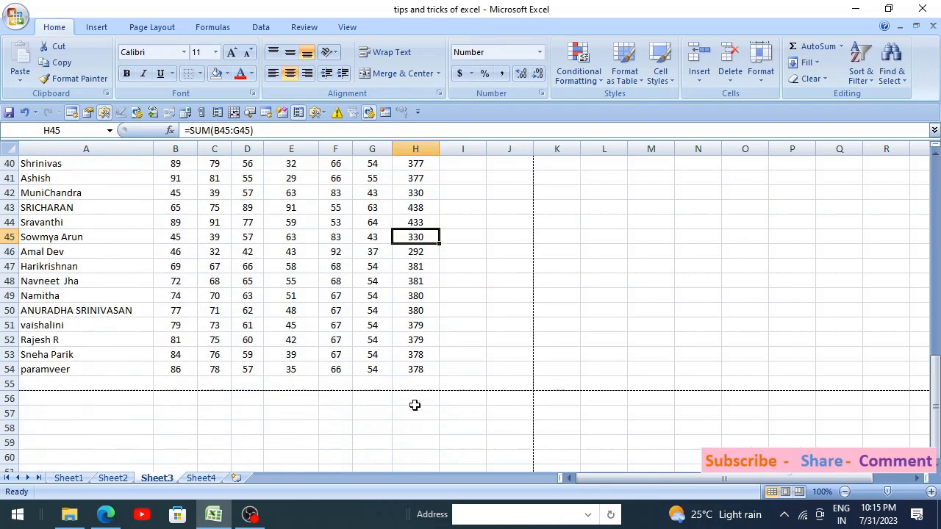
left_click(424, 370)
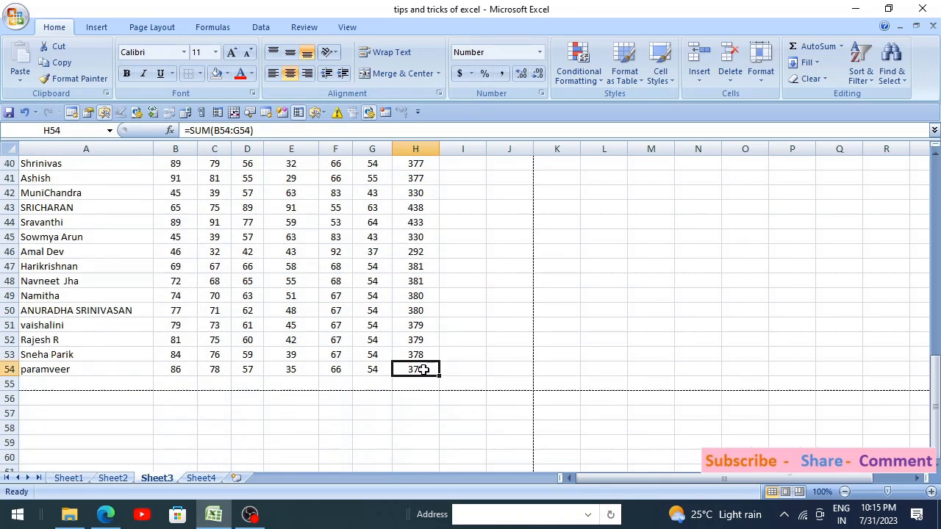
scroll(426, 371, "up", 13)
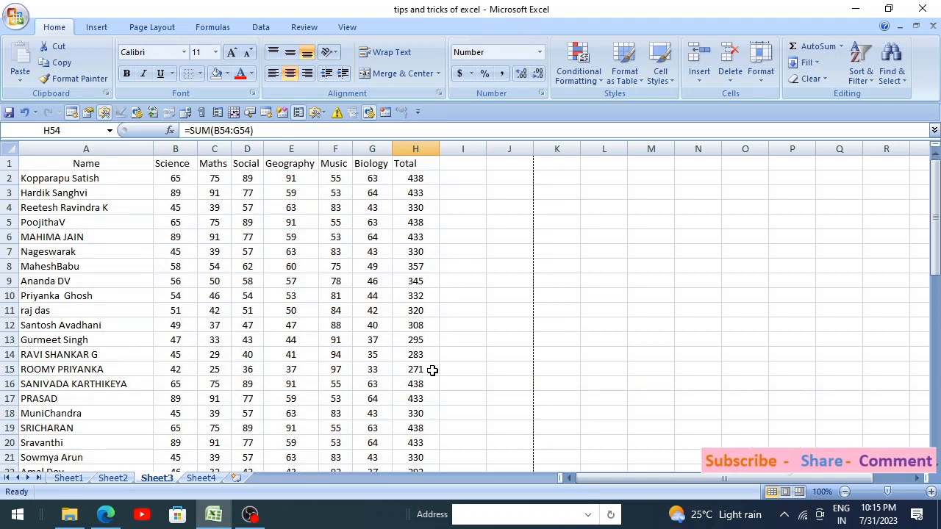
Use Go To to jump to the last total in cell H54, and reopen the Go To dialog at its reference
key("F5")
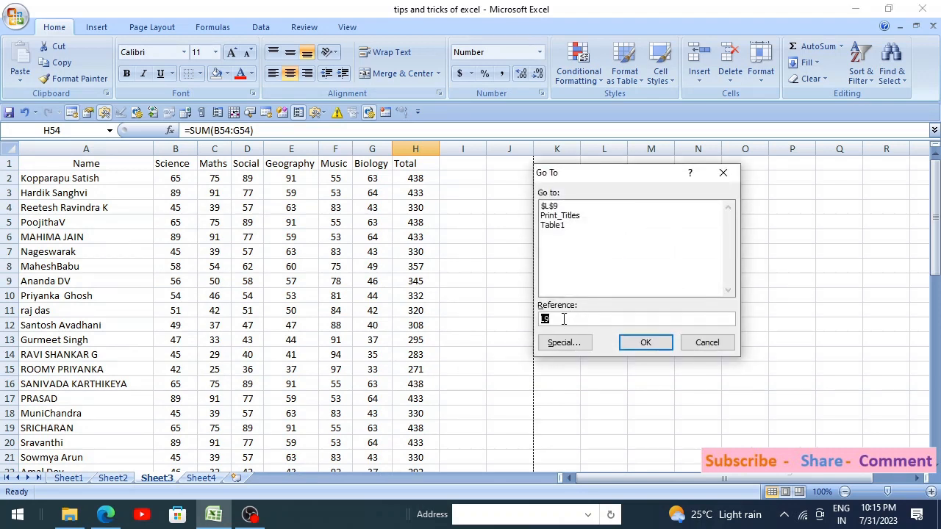
key("Return")
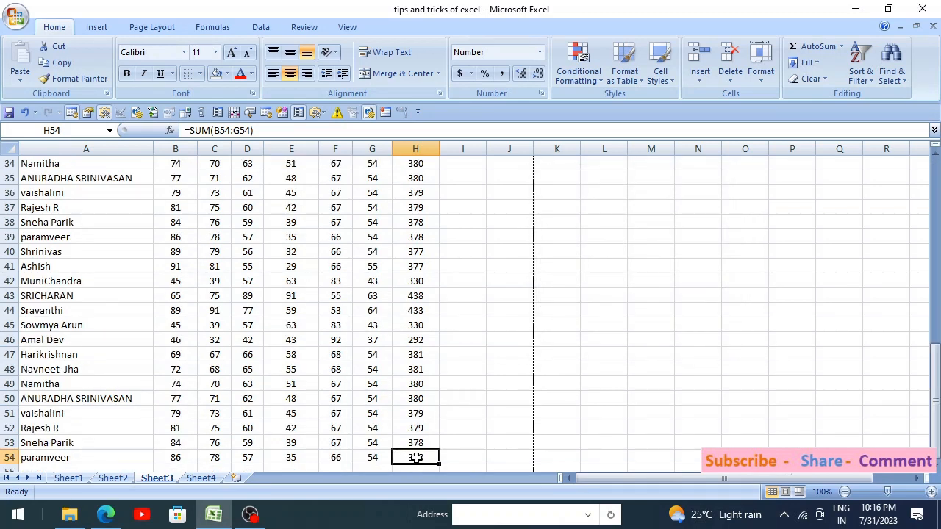
scroll(450, 371, "up", 11)
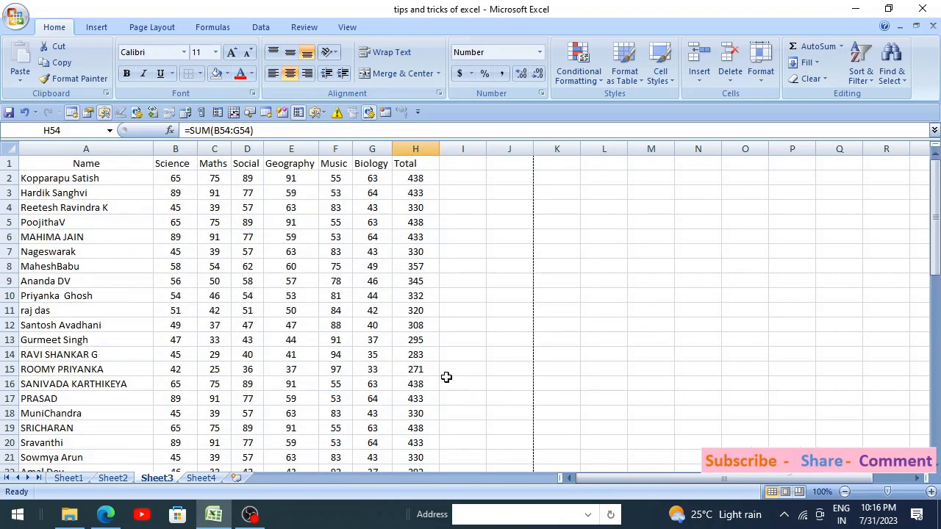
scroll(446, 357, "down", 9)
scroll(445, 358, "down", 4)
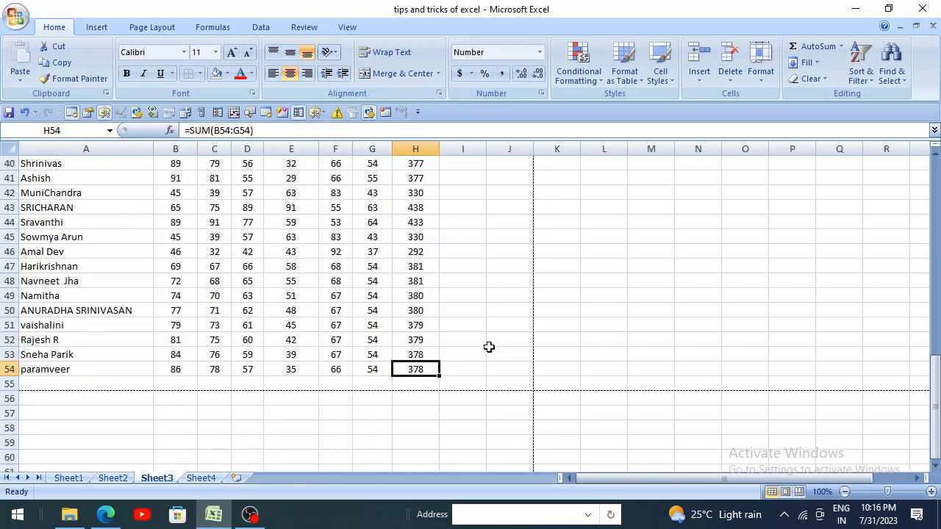
key("ctrl+g")
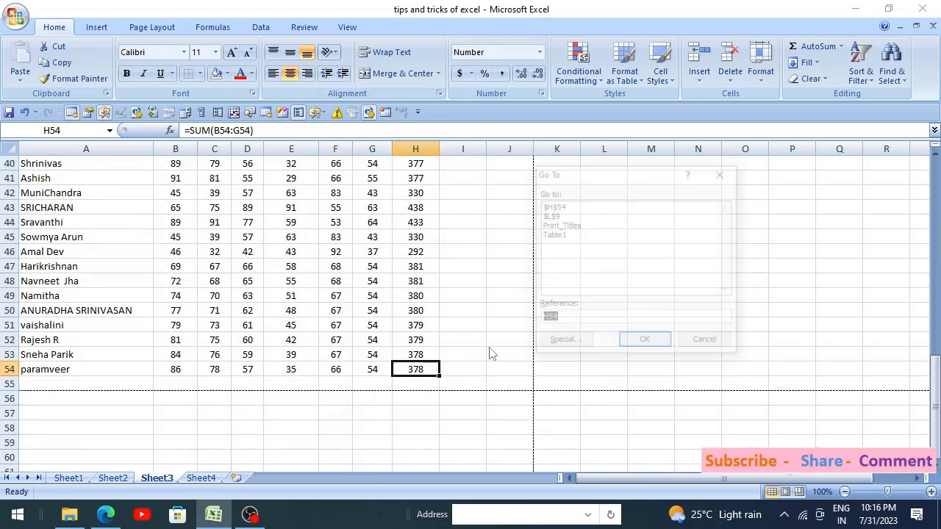
left_click(568, 319)
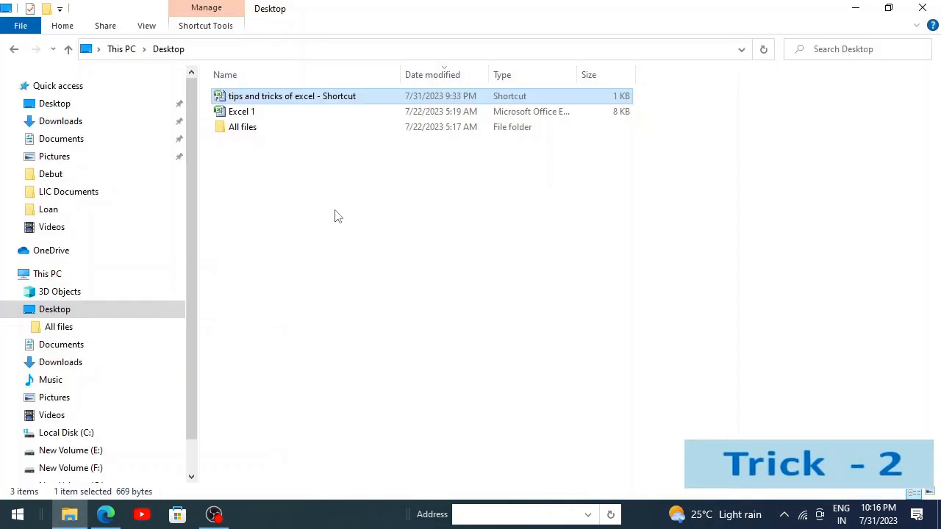
Open the "tips and tricks of excel" workbook from its shortcut in the Desktop folder
left_click(334, 213)
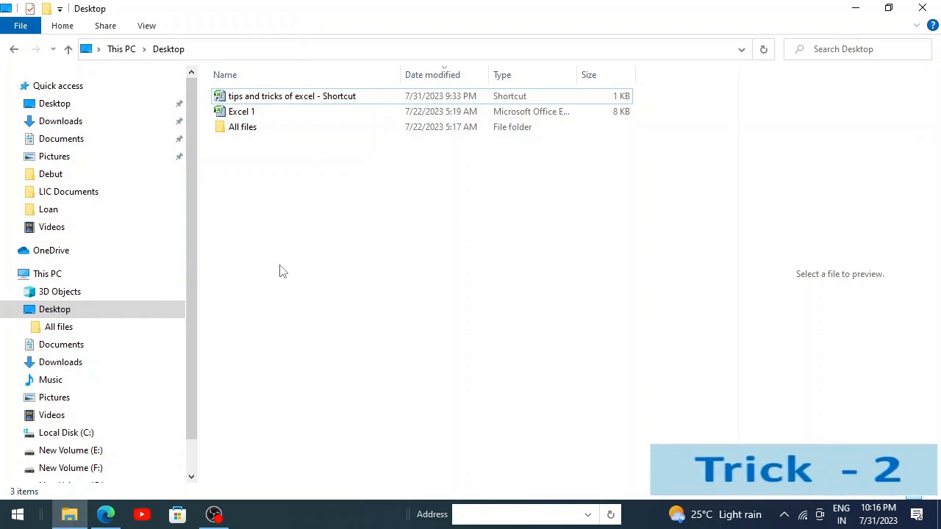
double_click(318, 100)
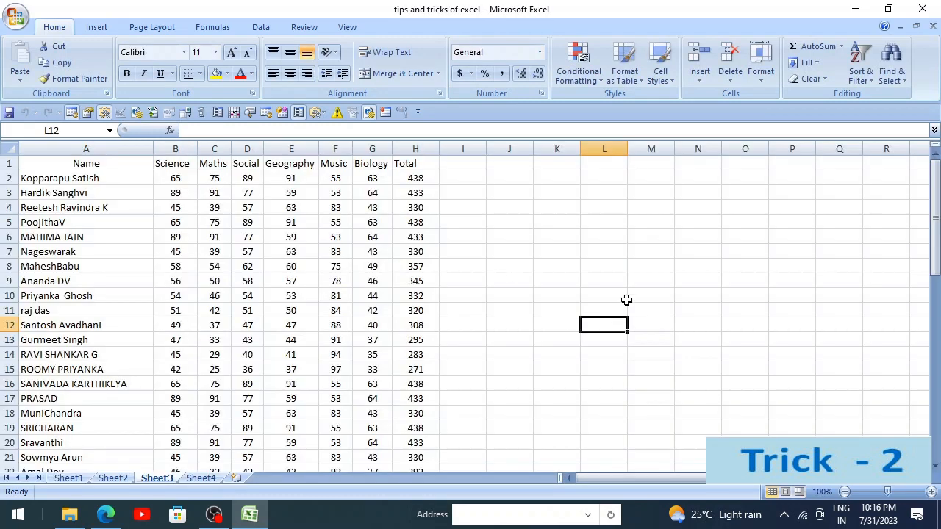
Enter the formula =CELL("filename") in cell L8 of Sheet3 to return the workbook's path, and inspect its result
left_click(615, 264)
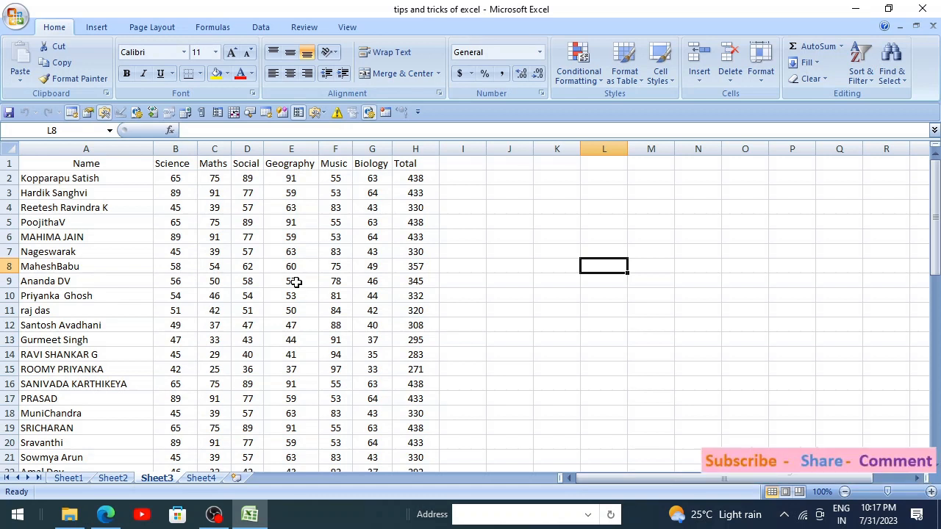
type("=")
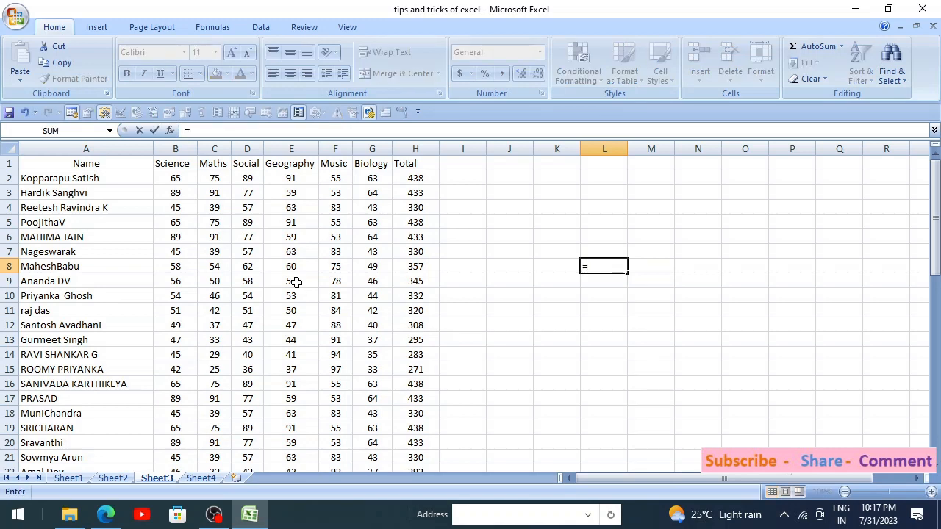
type("cell")
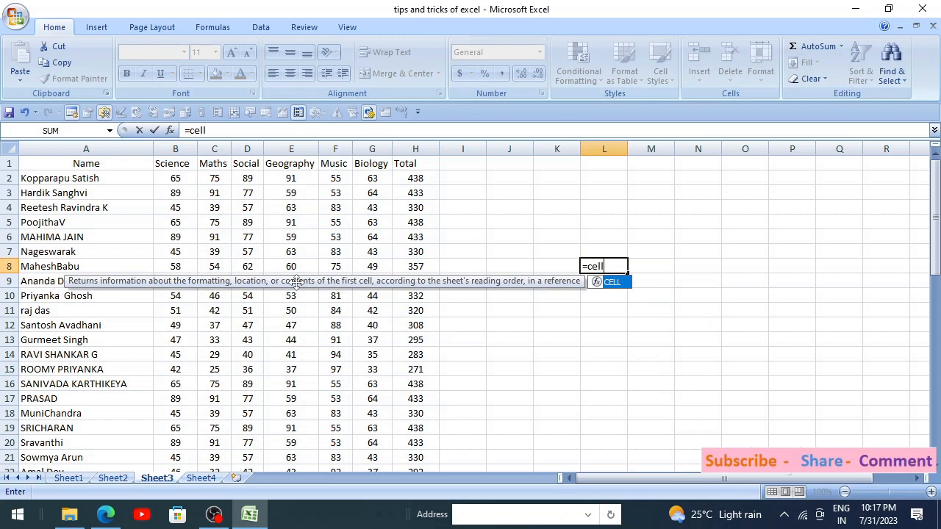
key("Tab")
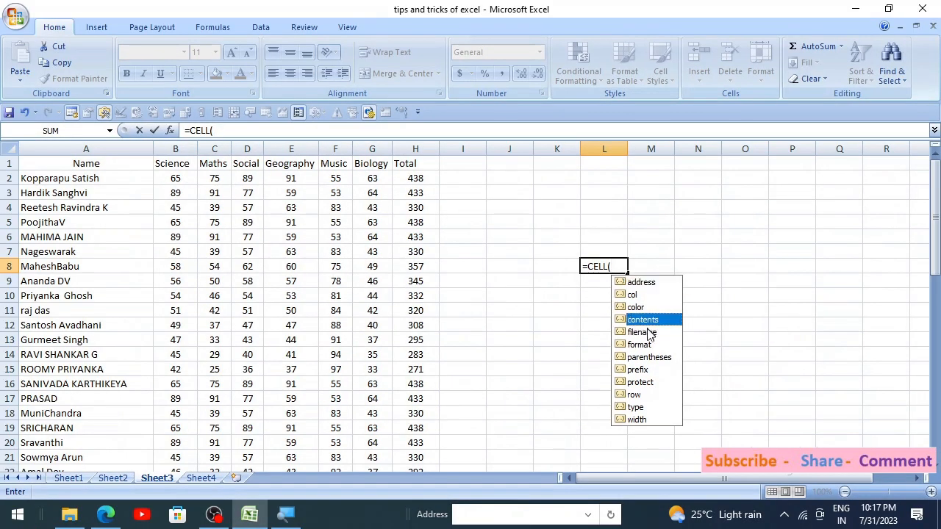
double_click(645, 333)
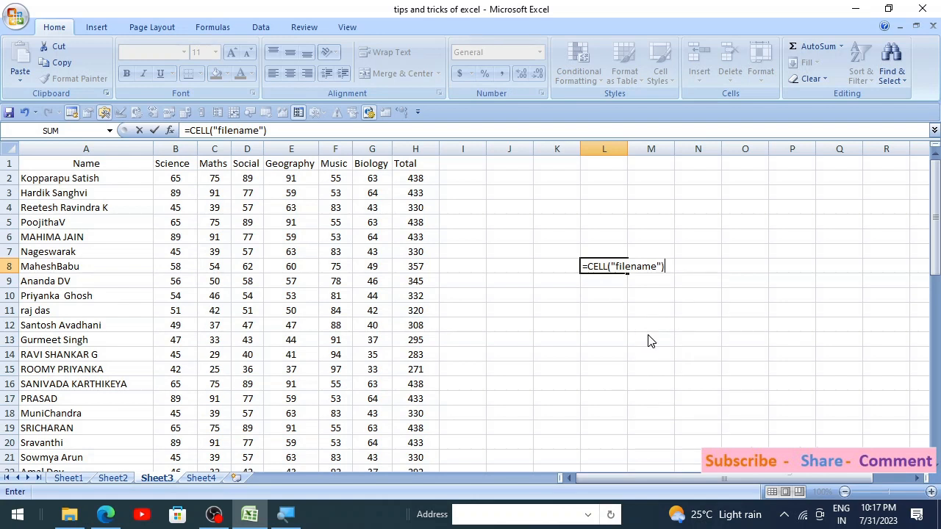
key("Return")
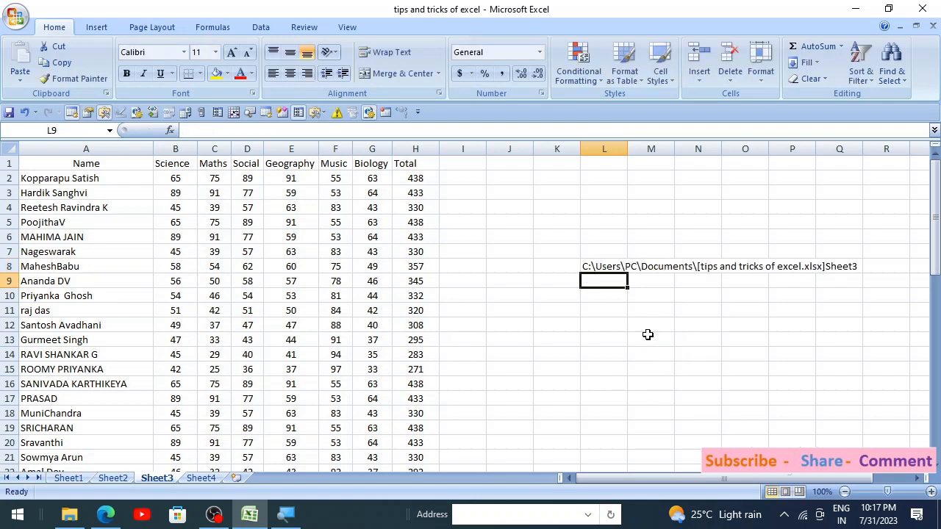
left_click(611, 268)
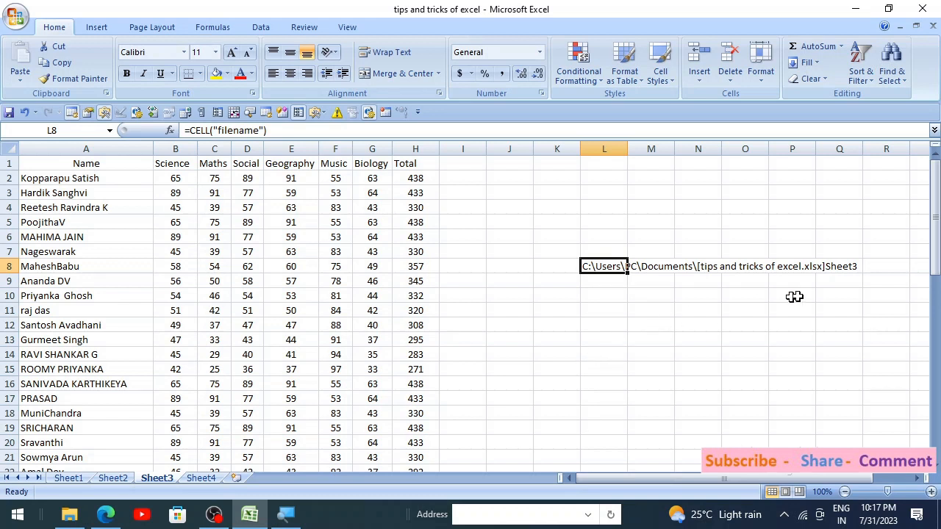
left_click(845, 267)
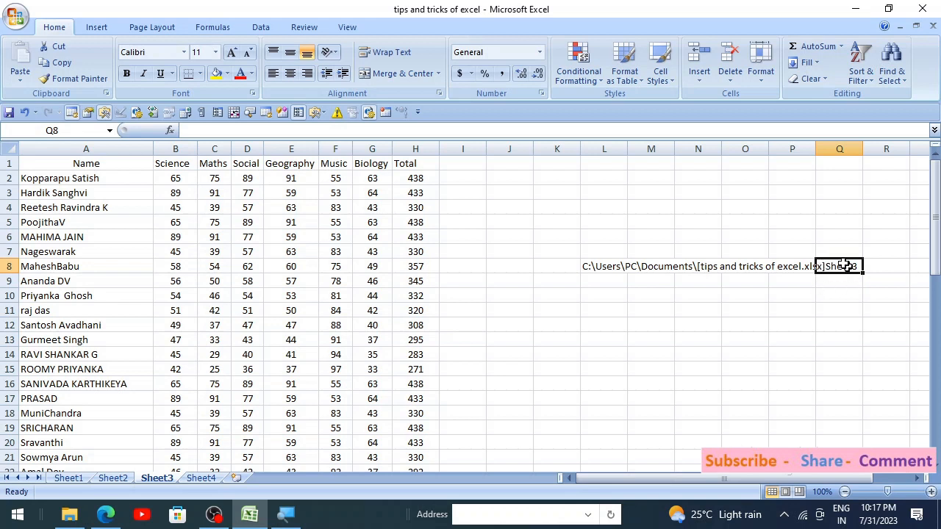
left_click(592, 269)
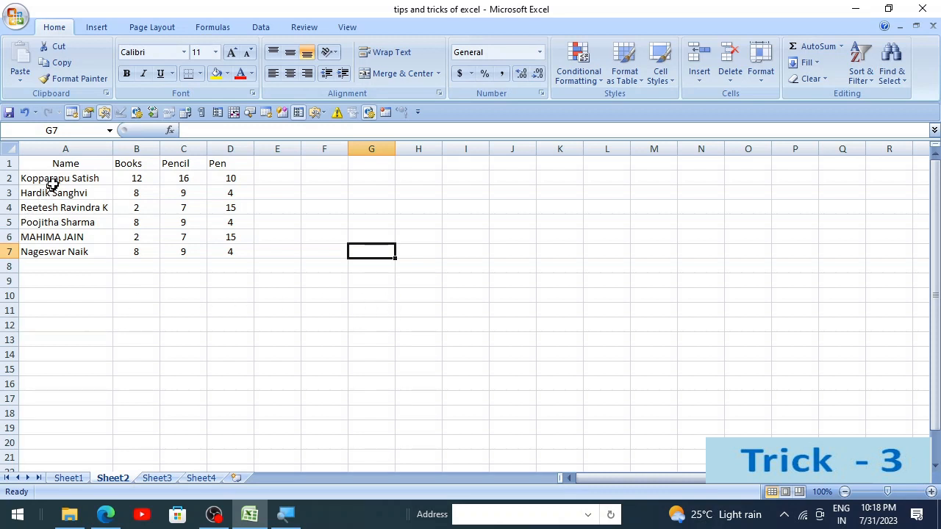
Examine the Name, Books, Pencil and Pen columns of the table in Sheet2, highlighting the ranges that could be copied
left_click_drag(58, 165, 223, 245)
left_click(240, 311)
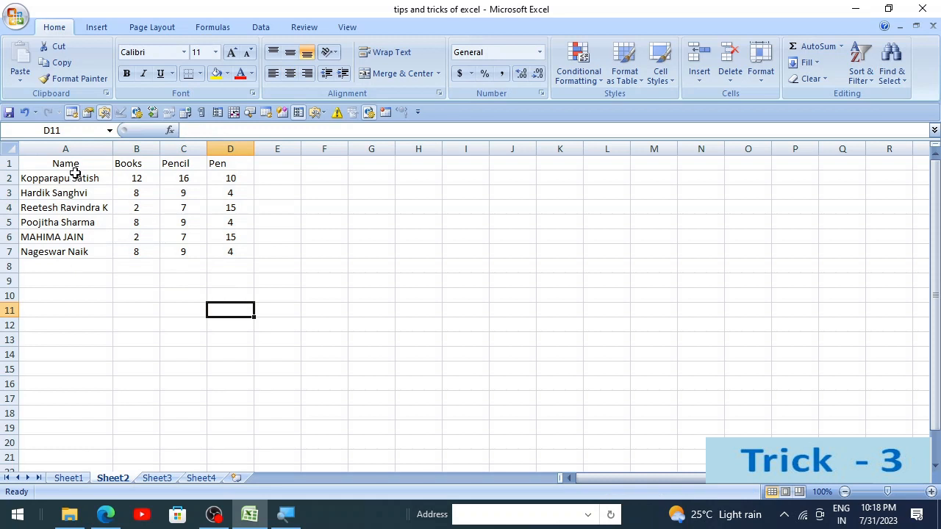
left_click_drag(80, 163, 80, 252)
left_click_drag(136, 163, 135, 247)
left_click(221, 211)
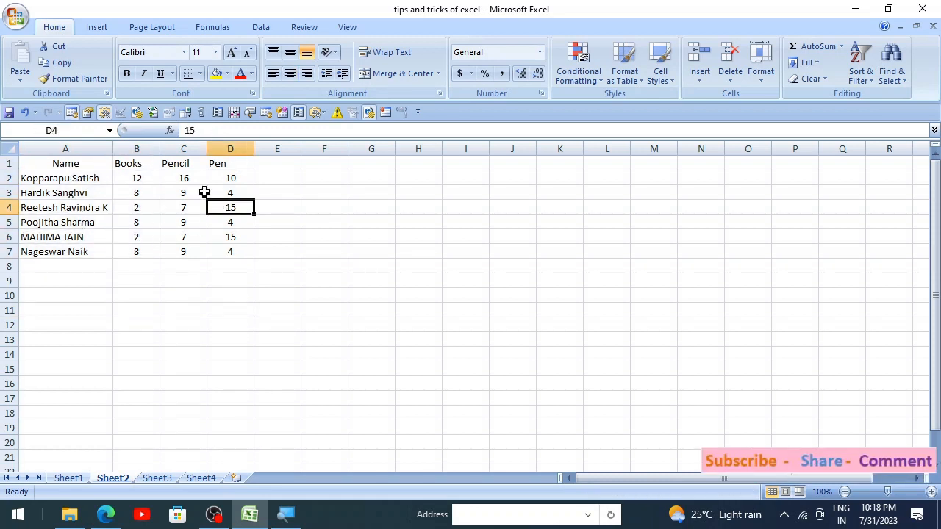
left_click(423, 249)
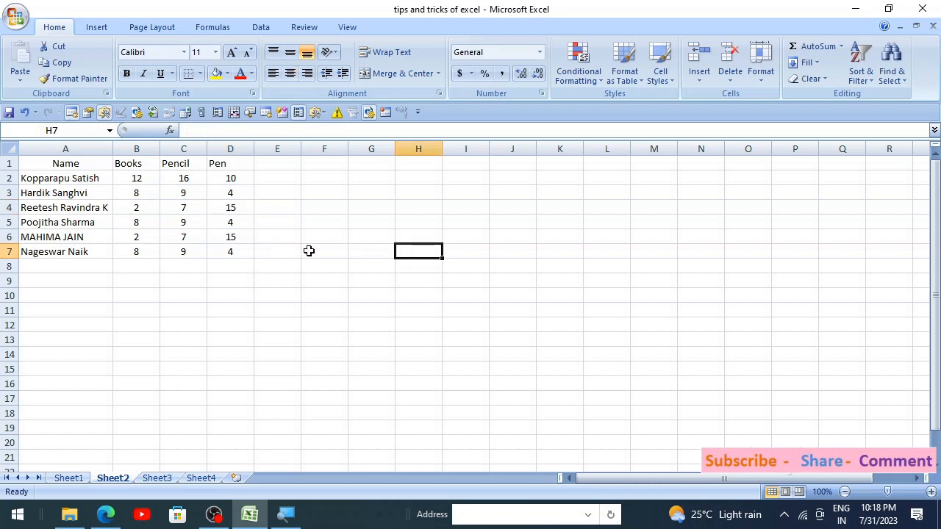
left_click_drag(80, 164, 136, 251)
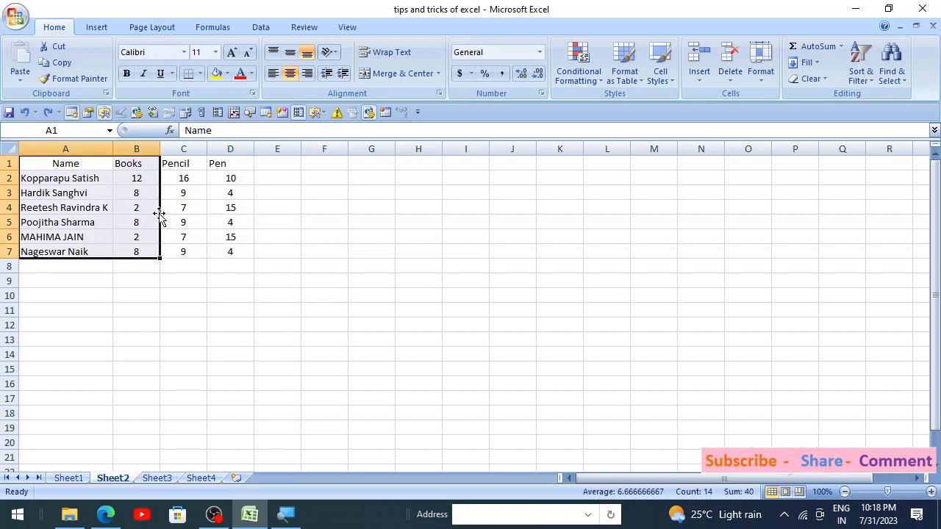
left_click(302, 283)
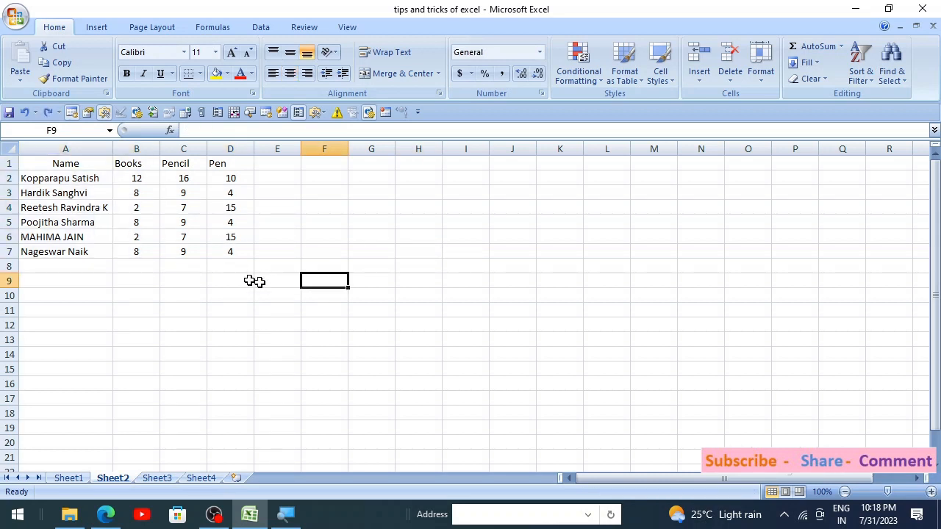
left_click_drag(44, 164, 116, 237)
left_click(357, 254)
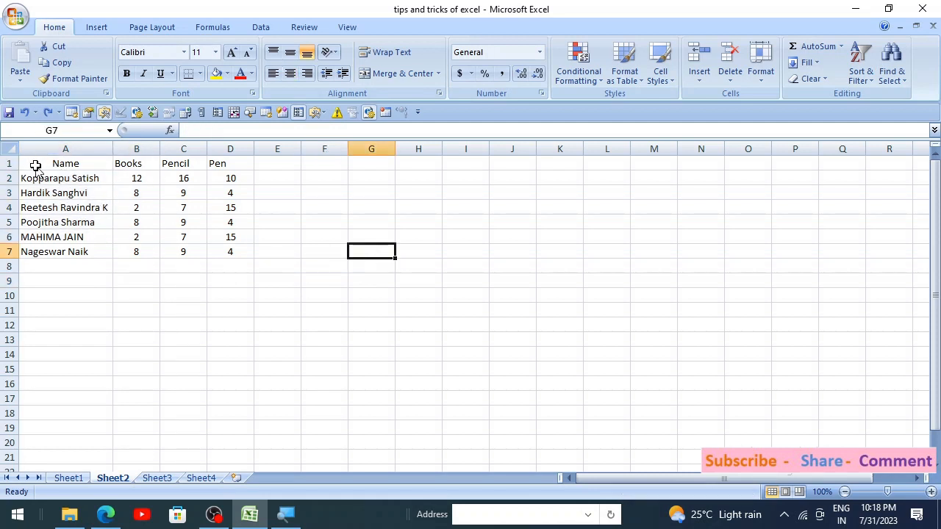
Copy the Name and Books columns, A1:B7, to F1:G7 on the same sheet
left_click_drag(32, 162, 126, 251)
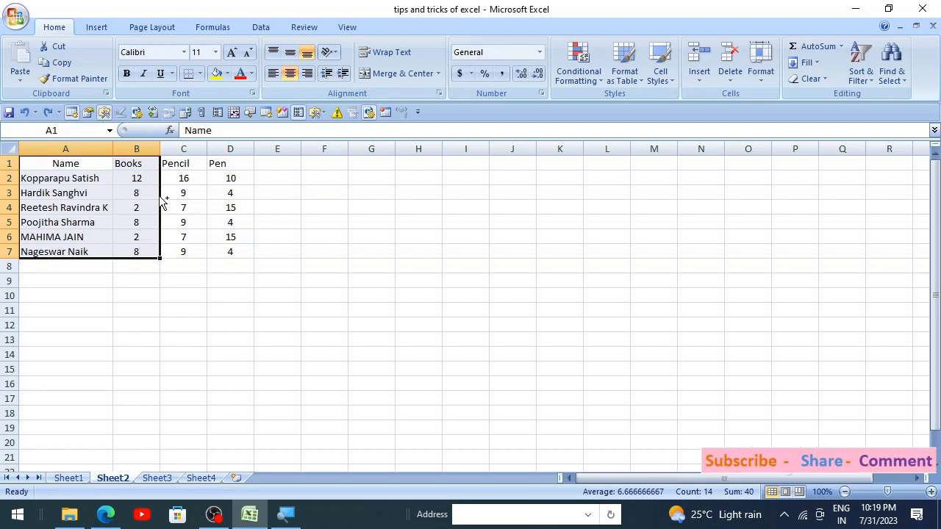
left_click_drag(163, 202, 375, 185)
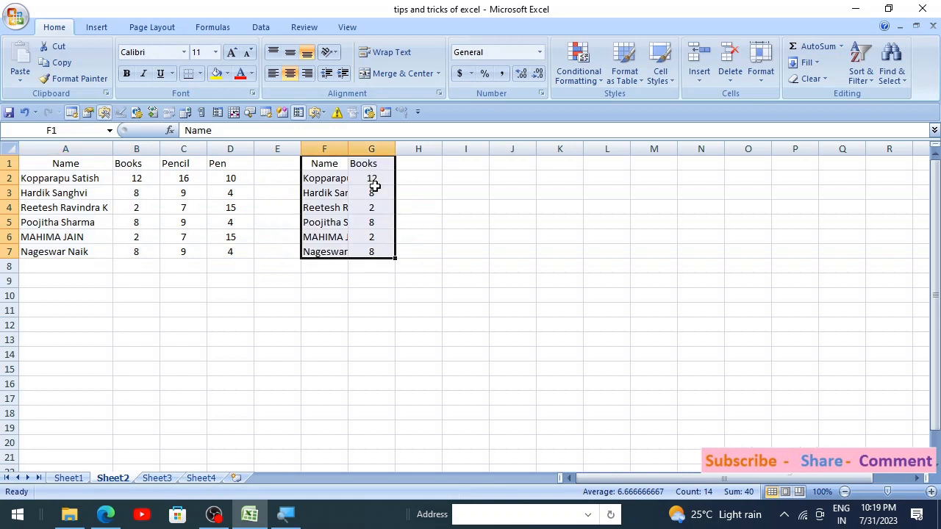
left_click(245, 355)
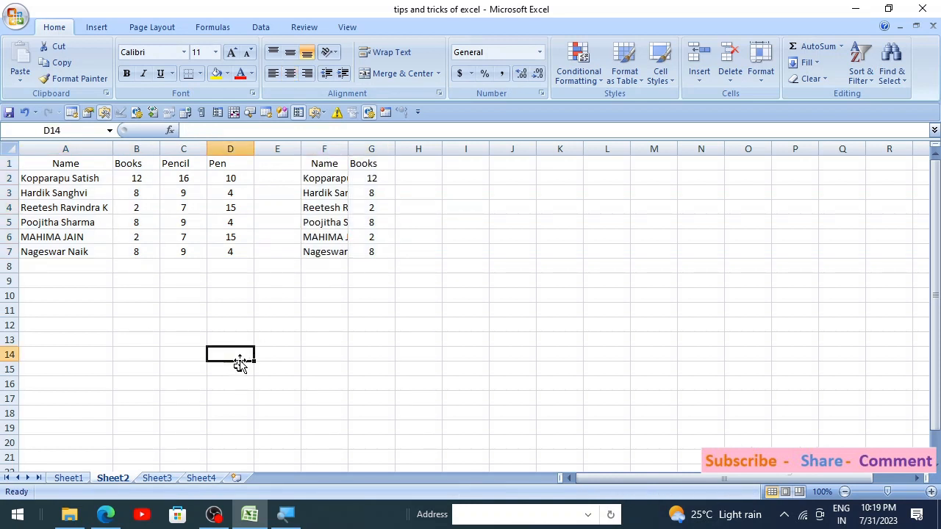
Copy the Pencil column, C1:C7, to H1:H7 beside the copied Name and Books columns
left_click_drag(183, 163, 174, 251)
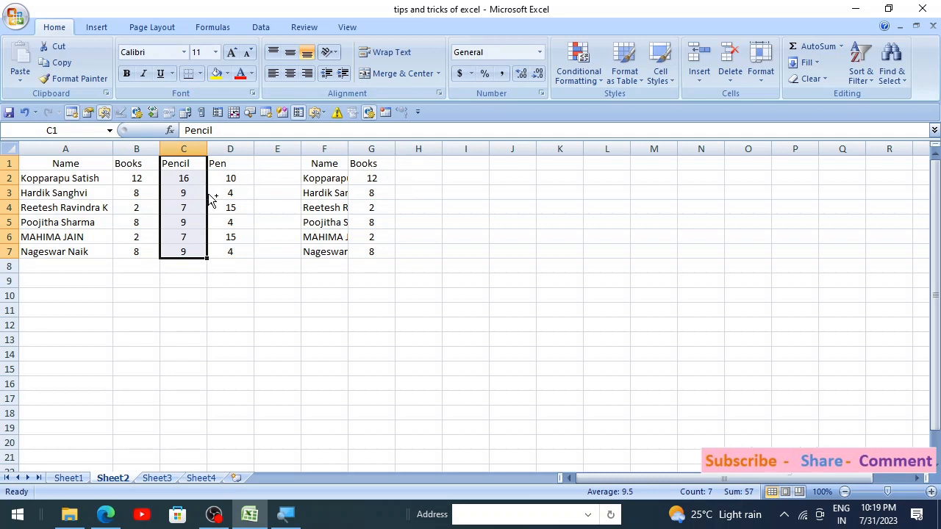
left_click_drag(210, 197, 403, 193)
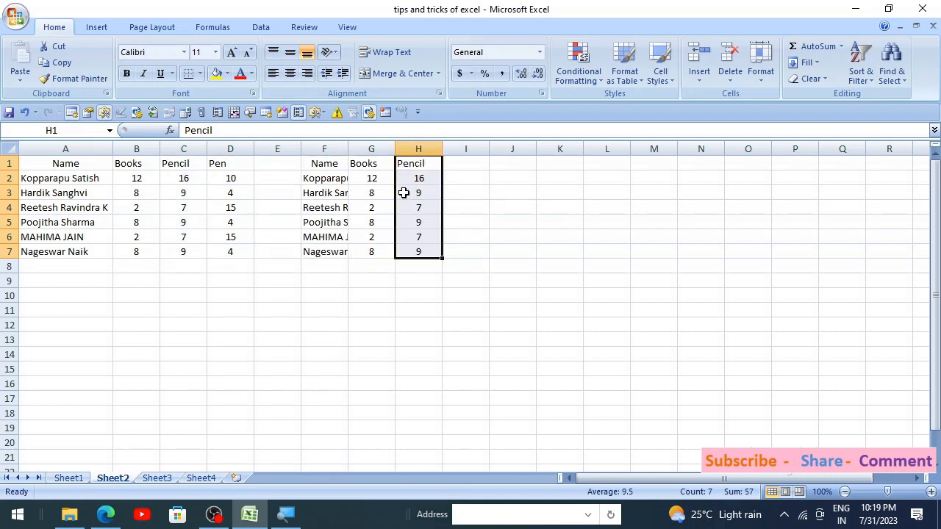
left_click(341, 308)
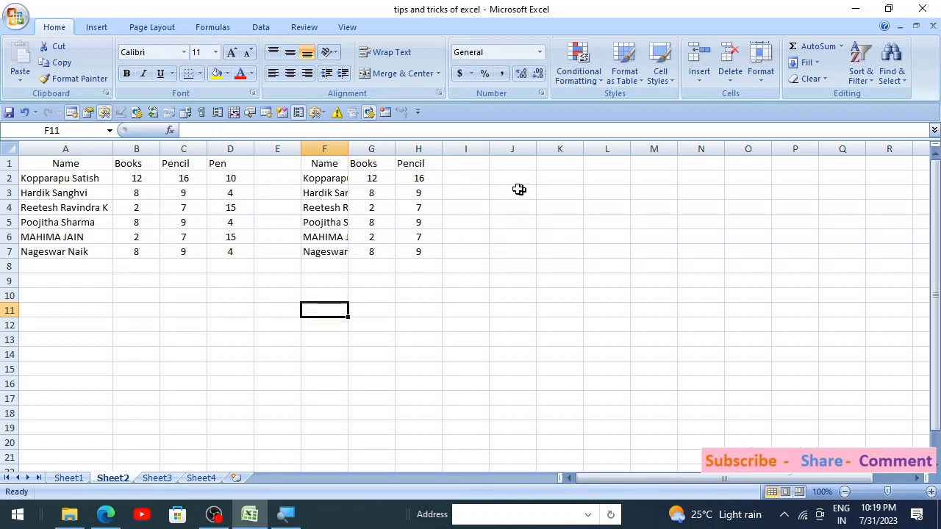
Clear the copied Pencil data from H1:H7 and copy the Pen column, D1:D7, into its place
left_click_drag(425, 163, 424, 250)
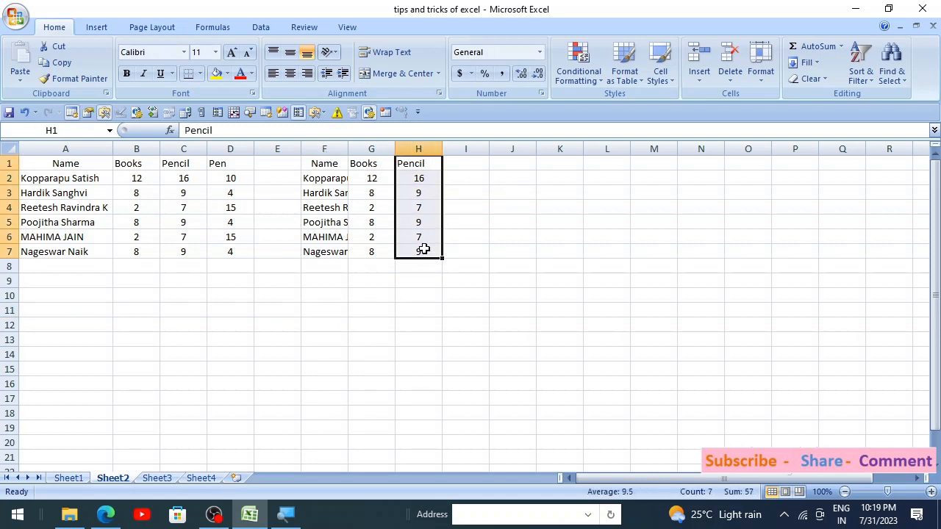
key("Delete")
left_click_drag(225, 164, 232, 251)
left_click_drag(256, 193, 428, 193)
left_click(328, 338)
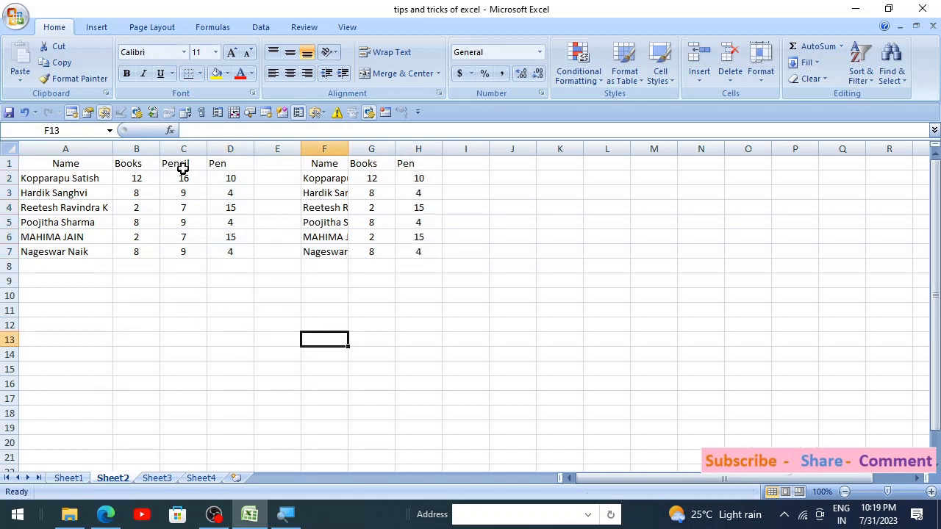
Copy the Books and Pencil columns, B1:C7, to an empty area beyond the copied table
left_click_drag(181, 169, 233, 252)
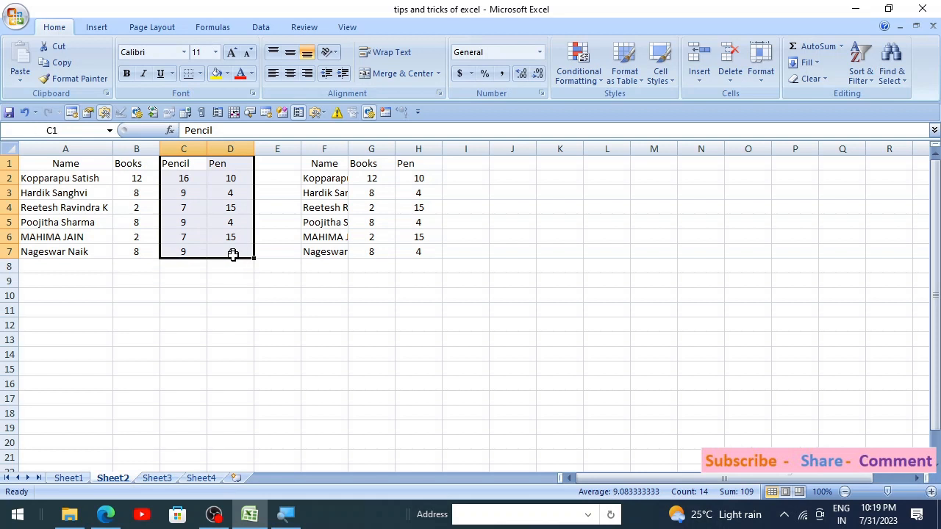
left_click(225, 324)
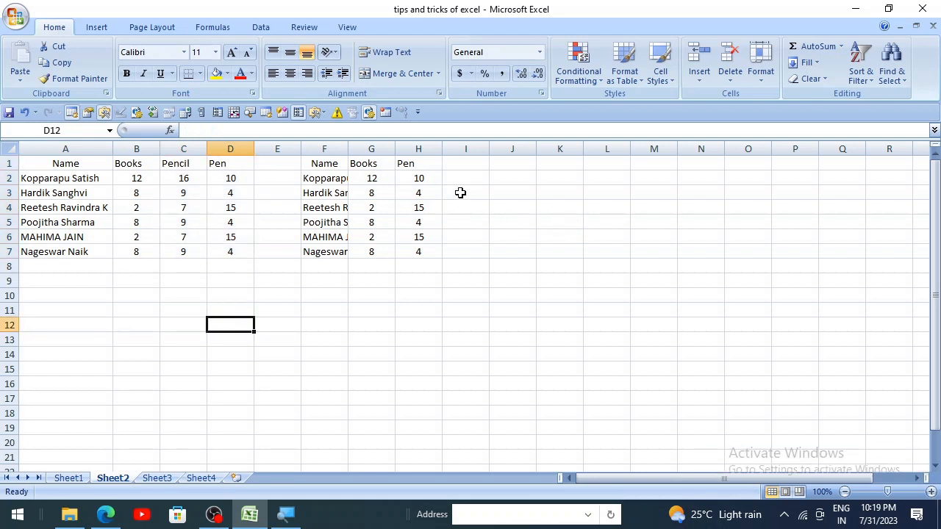
left_click_drag(119, 164, 176, 251)
left_click_drag(214, 197, 604, 193)
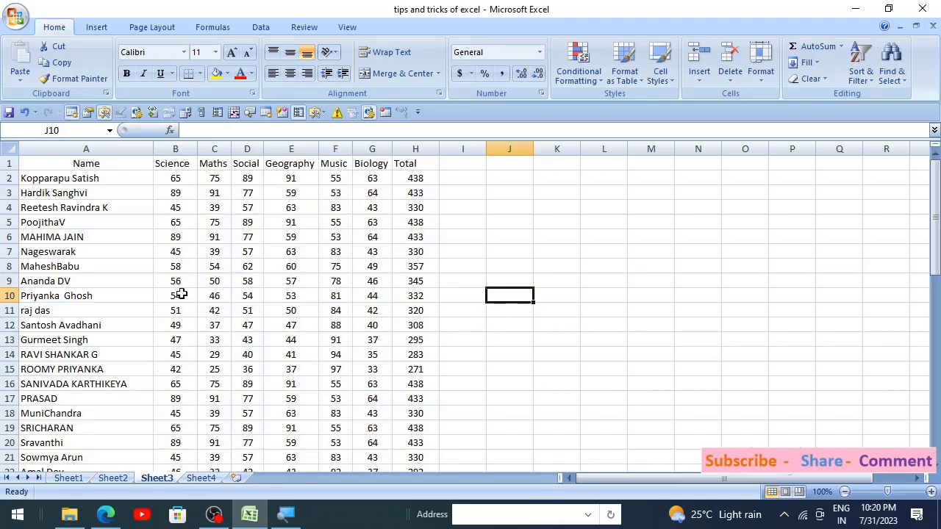
left_click(64, 179)
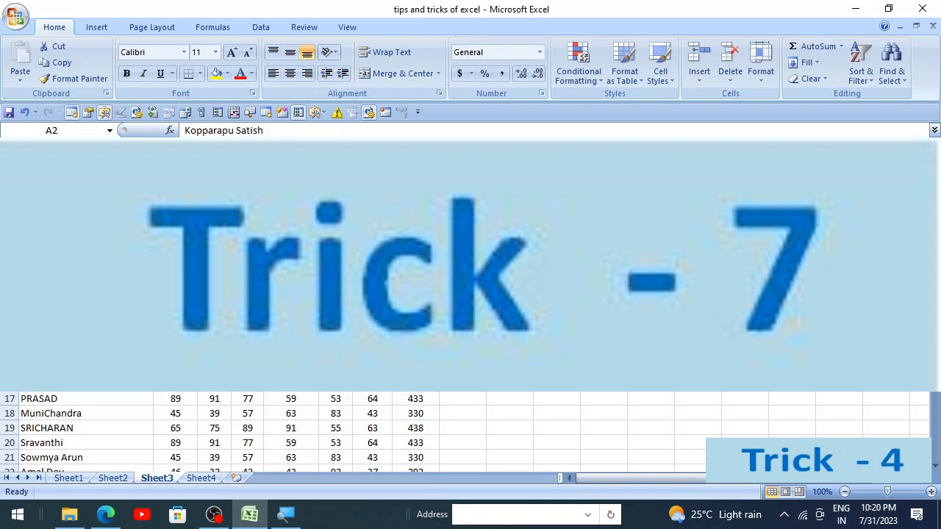
left_click_drag(415, 164, 415, 311)
left_click(510, 223)
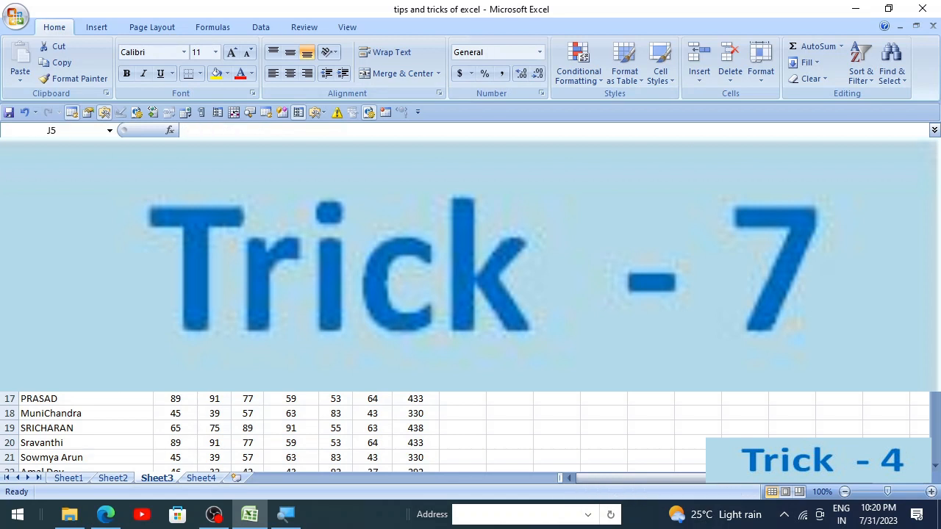
left_click_drag(415, 179, 415, 325)
left_click(557, 237)
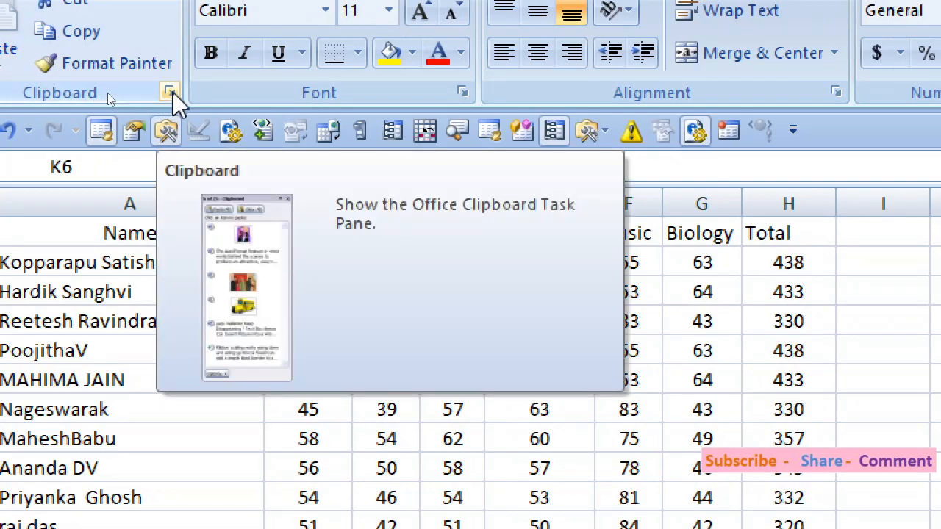
Show the Office Clipboard and copy rows 5 and 6 of Sheet3 into it as separate items
left_click(171, 92)
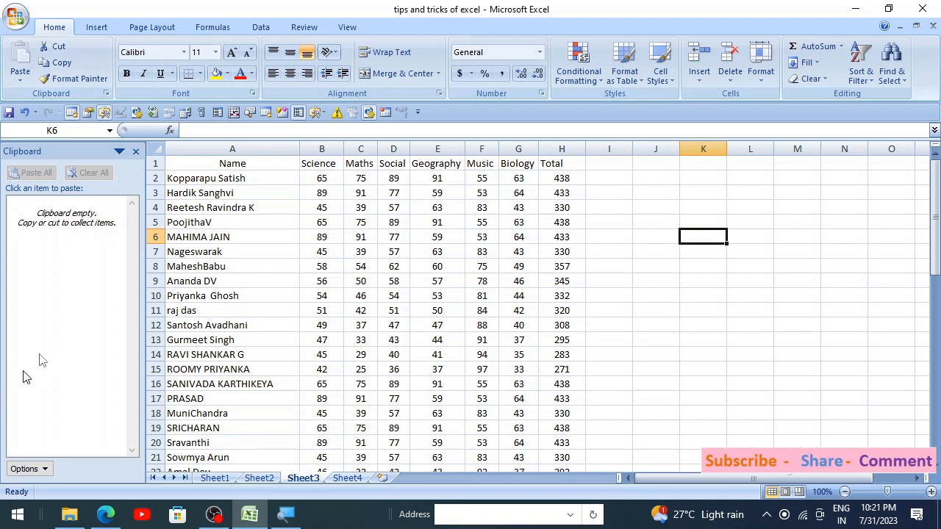
left_click(155, 222)
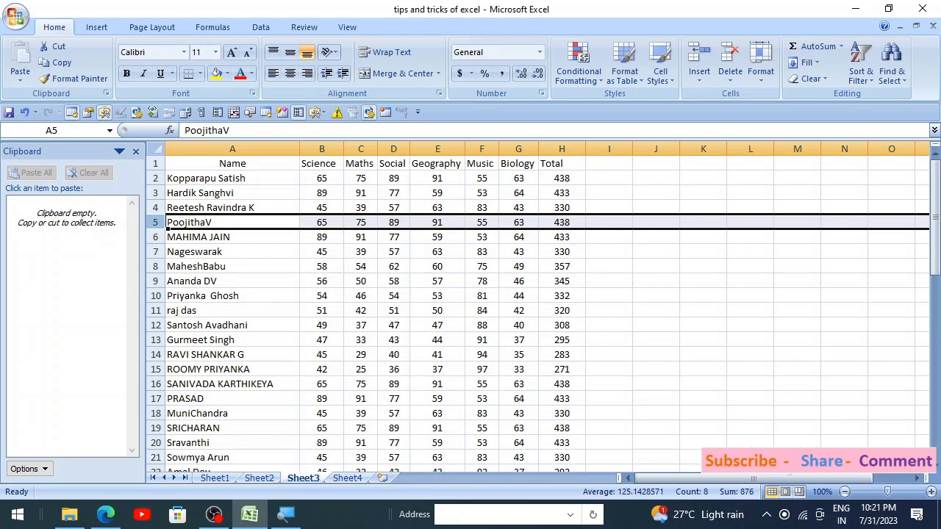
left_click(59, 63)
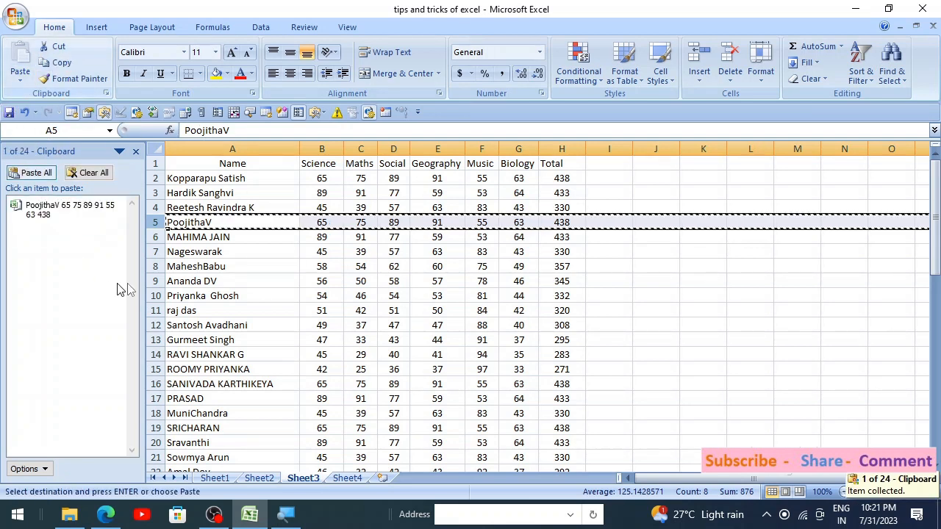
left_click(150, 237)
left_click(59, 63)
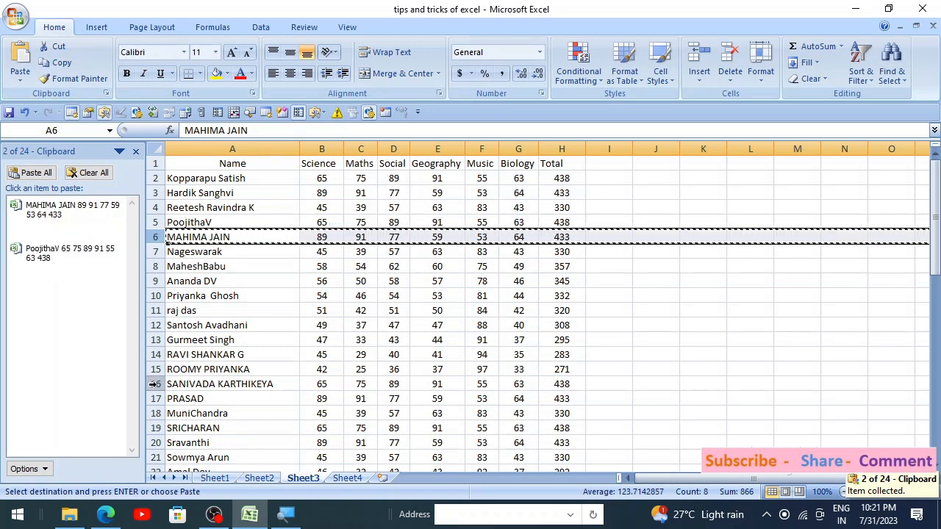
Add rows 16 and 17 together, row 20 and row 19 to the Office Clipboard as three further copied items
left_click_drag(153, 384, 153, 401)
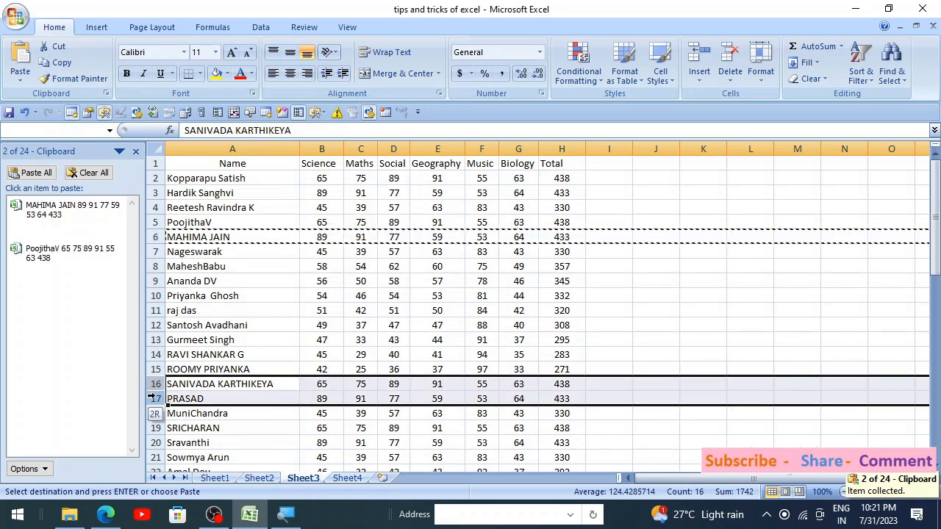
left_click(57, 63)
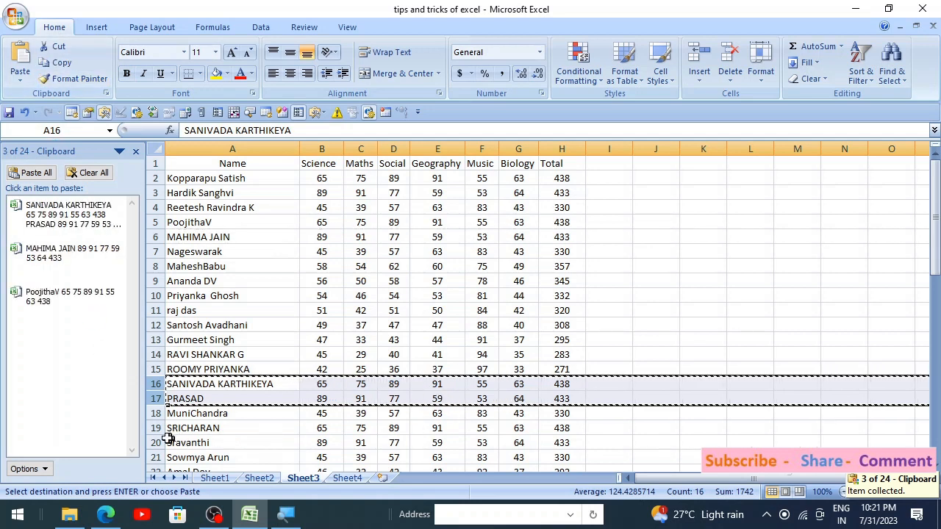
left_click(163, 441)
left_click(58, 62)
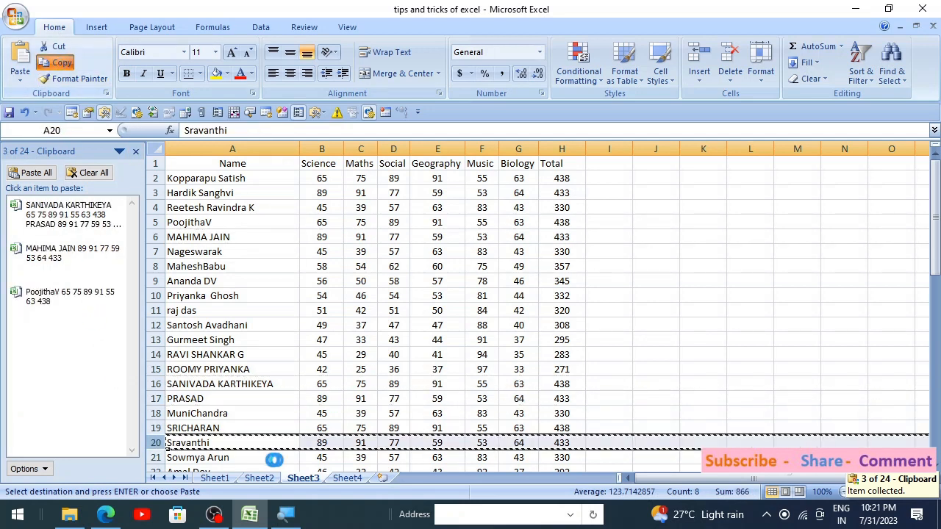
left_click(155, 428)
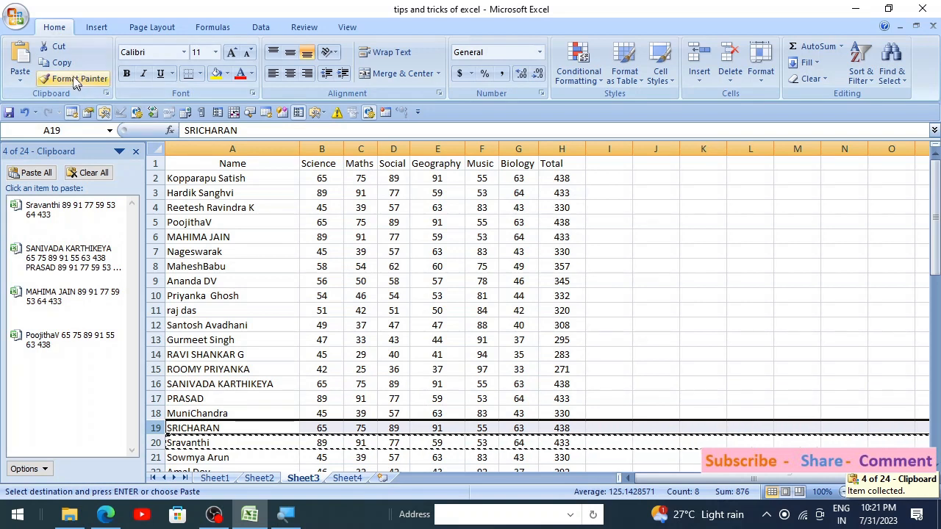
left_click(57, 62)
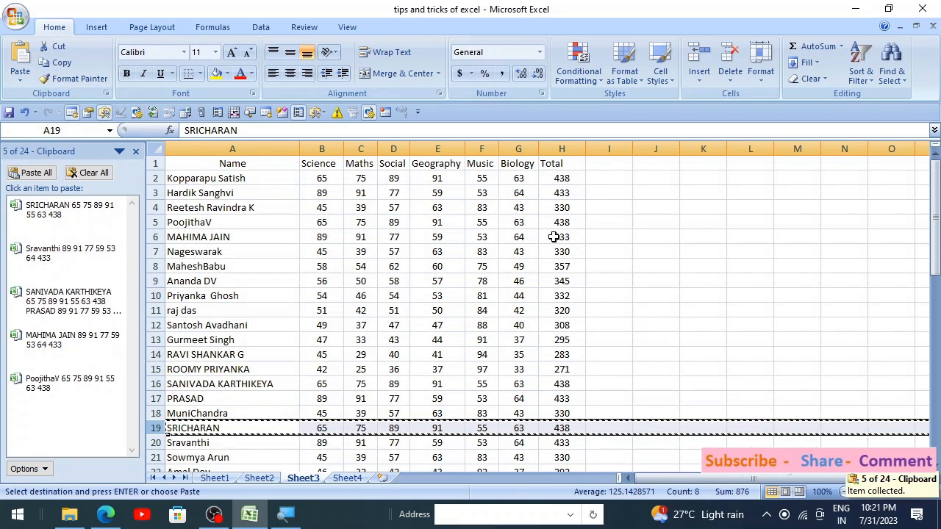
Paste all collected Office Clipboard items at cell K1 and review the pasted marks across to column Q
left_click(698, 173)
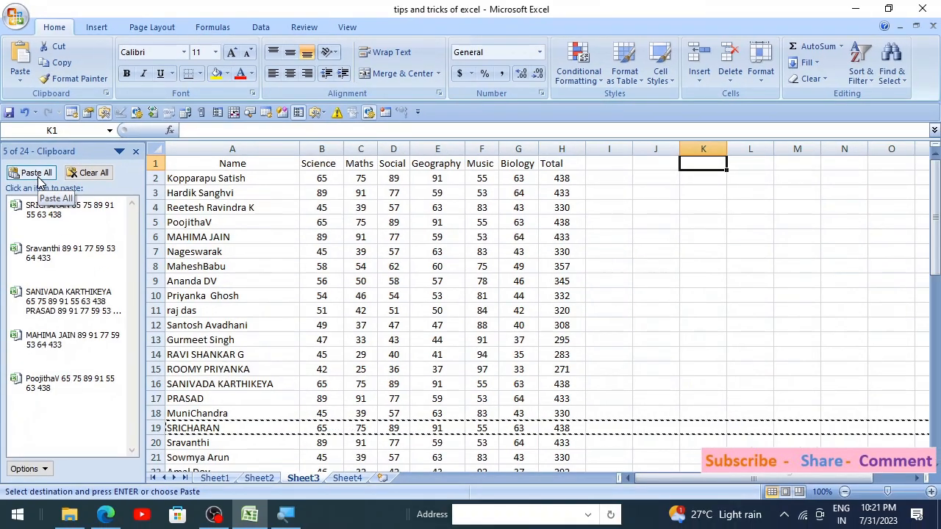
left_click(36, 174)
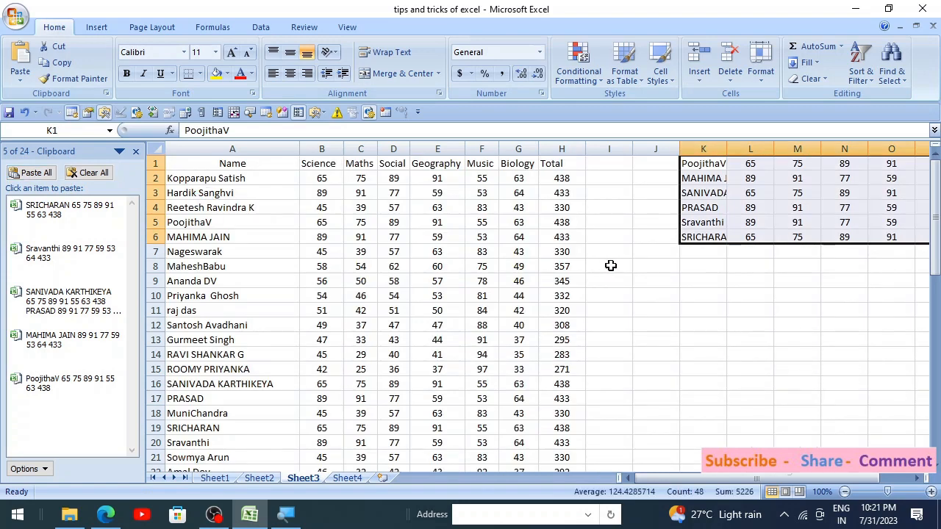
left_click(730, 179)
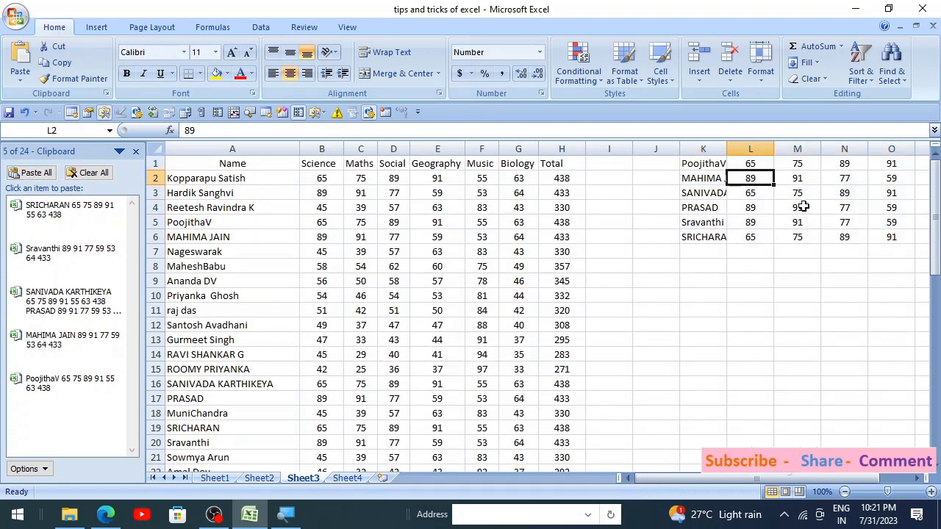
key("Right")
key("Right")
key("Right")
key("Right")
key("Right")
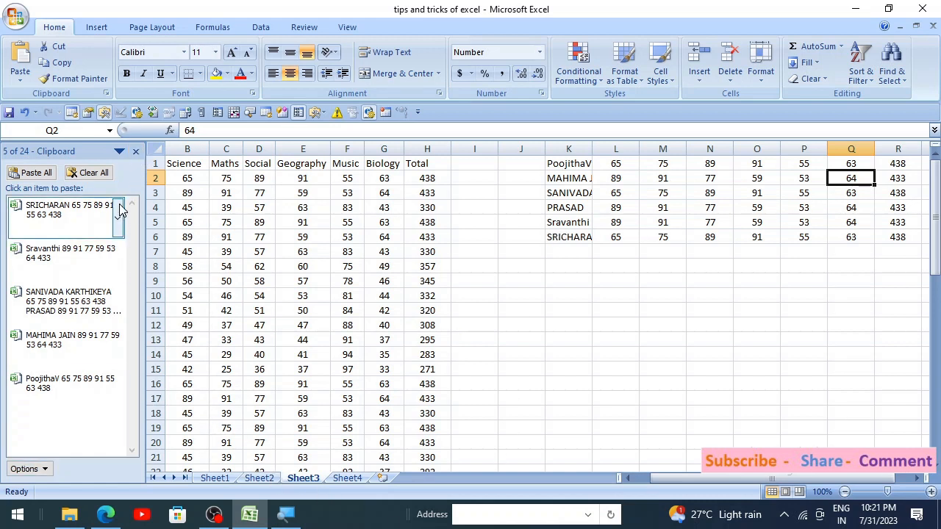
Clear all items from the Office Clipboard and close it
left_click(104, 174)
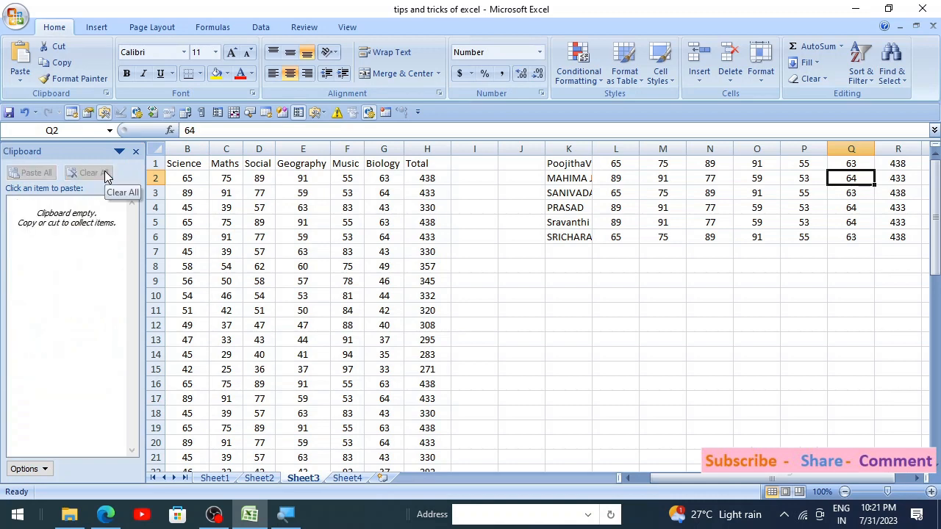
left_click(135, 152)
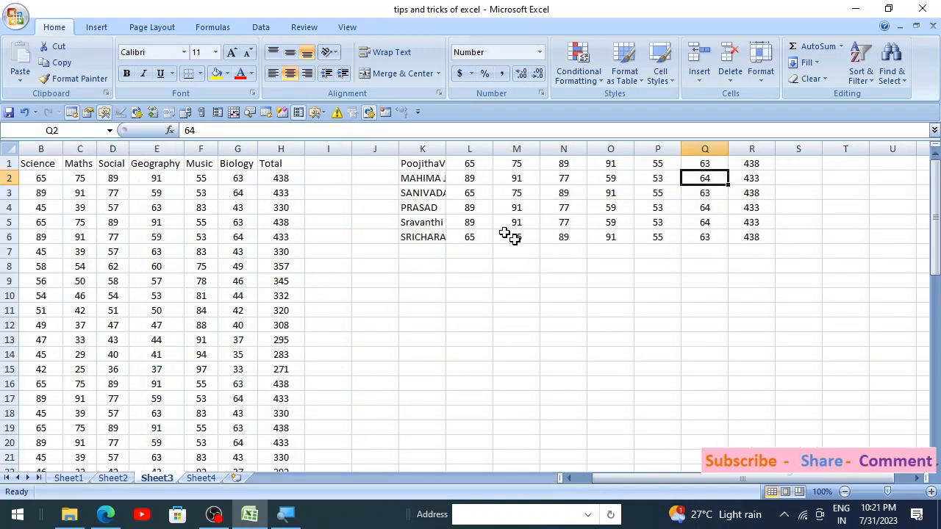
Select the pasted block K1:R6 to review the rows collected from the Office Clipboard
left_click_drag(434, 164, 731, 237)
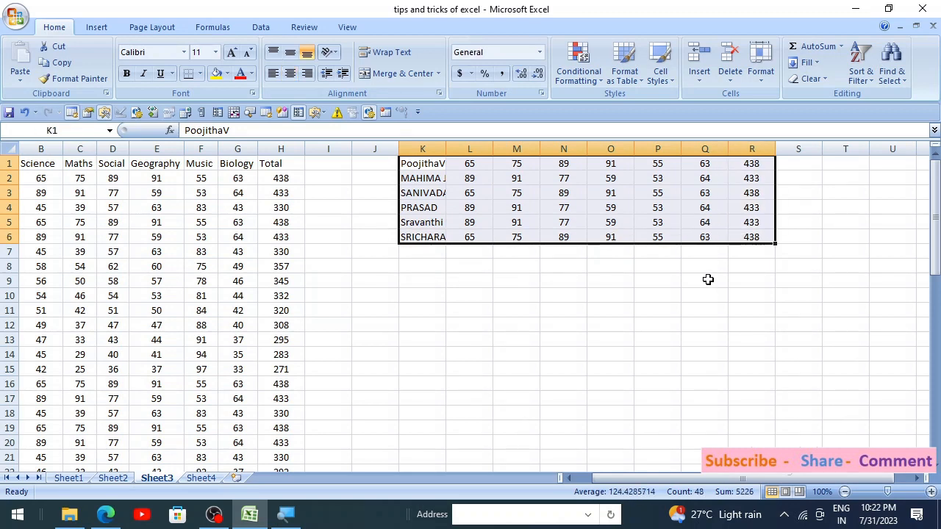
left_click(431, 205)
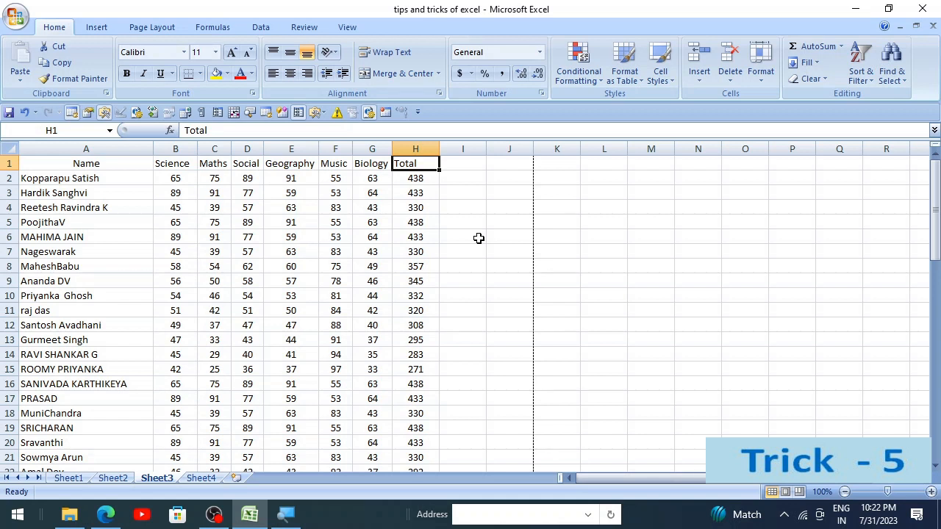
Go through the Name, Science, Maths and Social header cells in row 1 of Sheet3
left_click(123, 168)
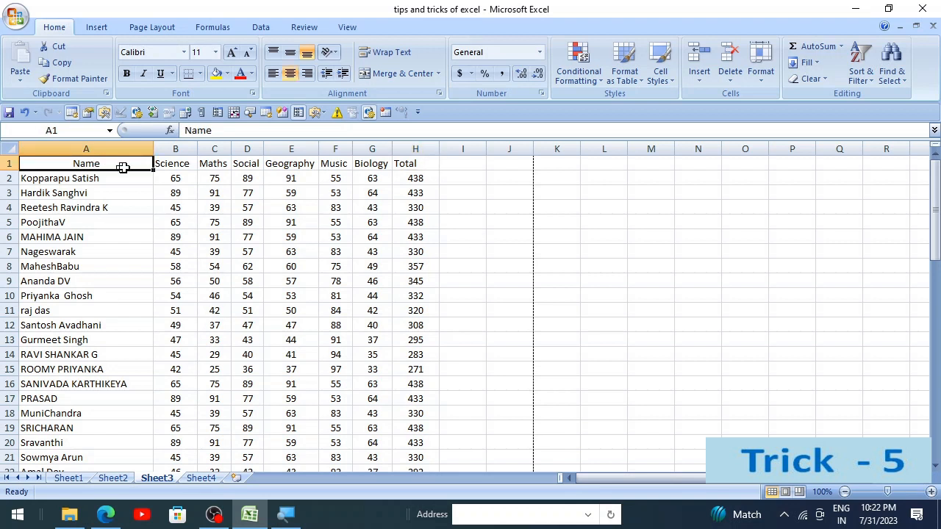
left_click(177, 165)
left_click(214, 166)
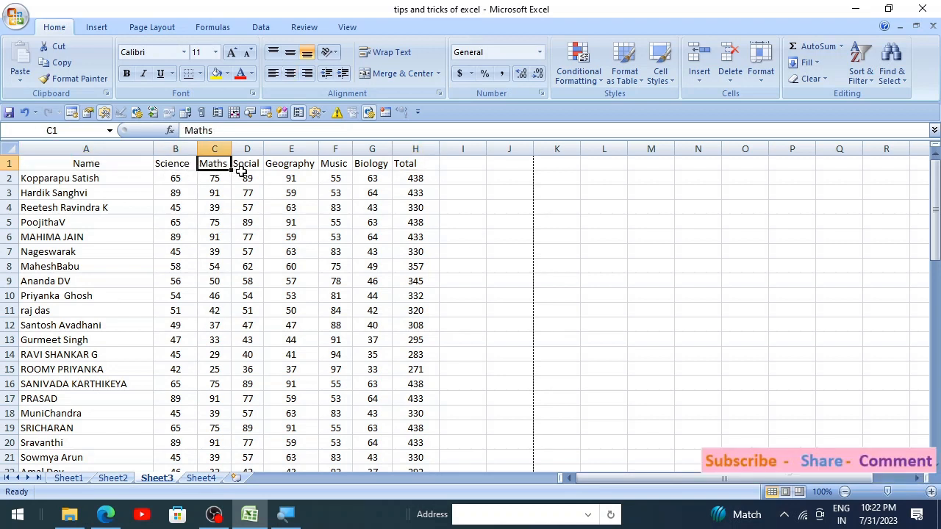
left_click(249, 167)
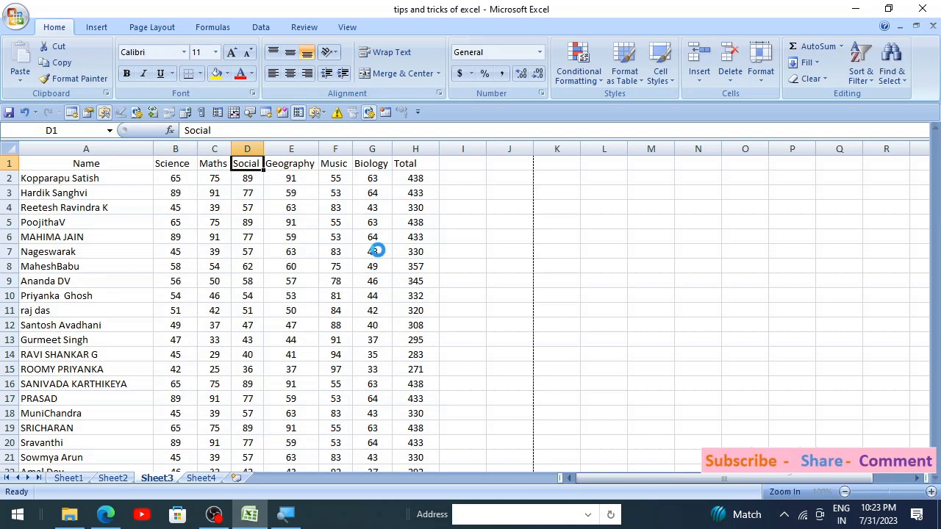
Open the print preview of Sheet3, examine the headings on both pages, and close the preview
key("ctrl+F2")
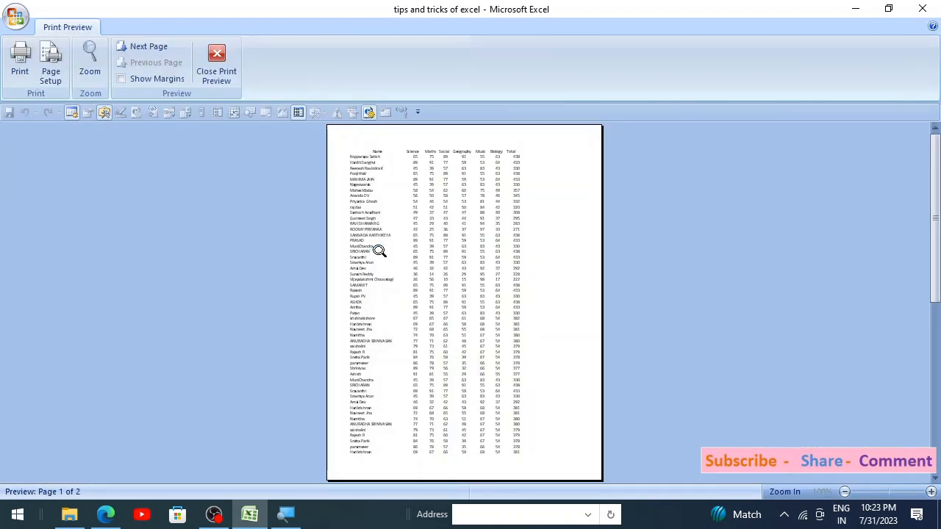
left_click(460, 151)
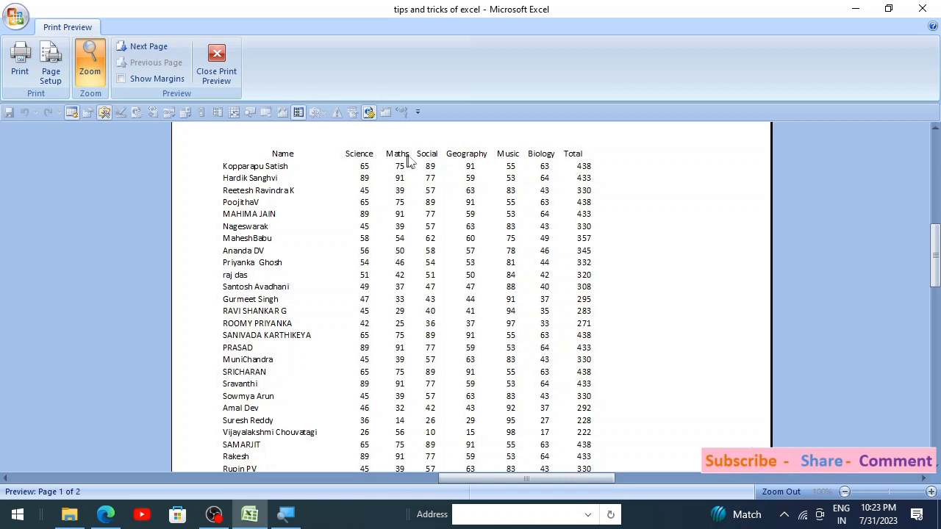
scroll(483, 283, "down", 2)
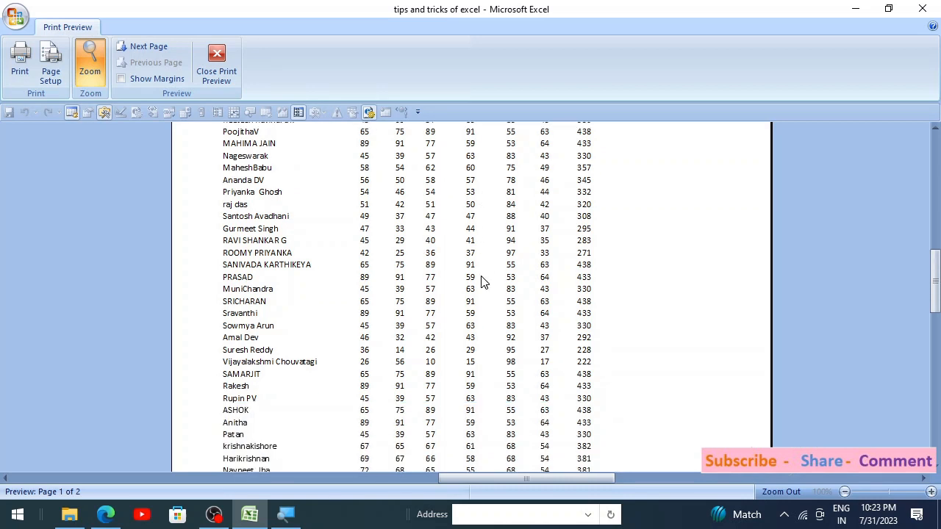
left_click(484, 282)
scroll(480, 281, "down", 1)
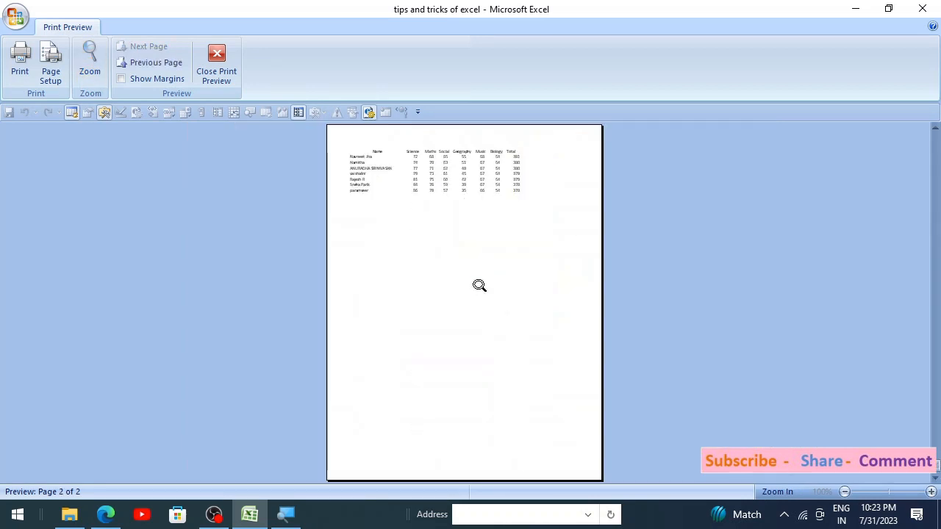
left_click(428, 151)
key("Escape")
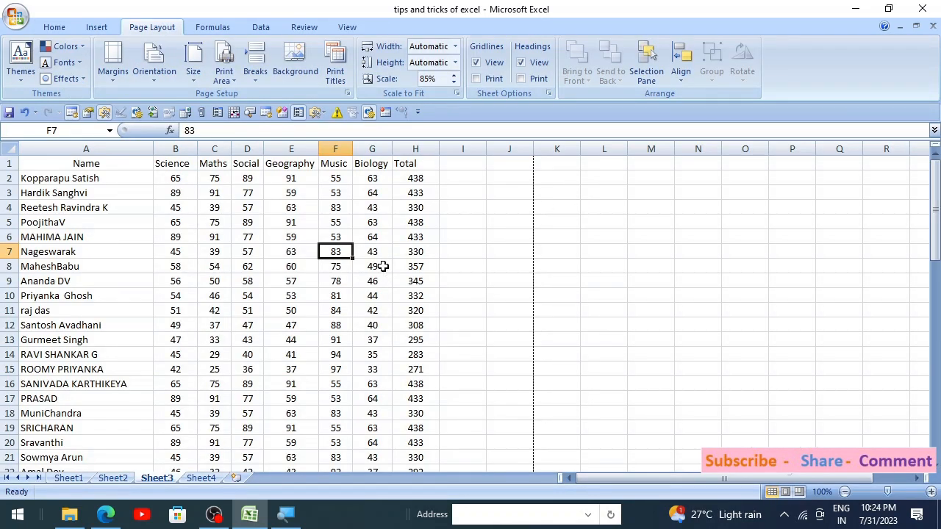
Point out the marks data and the Name, Science and Geography headings in the sheet
left_click(95, 181)
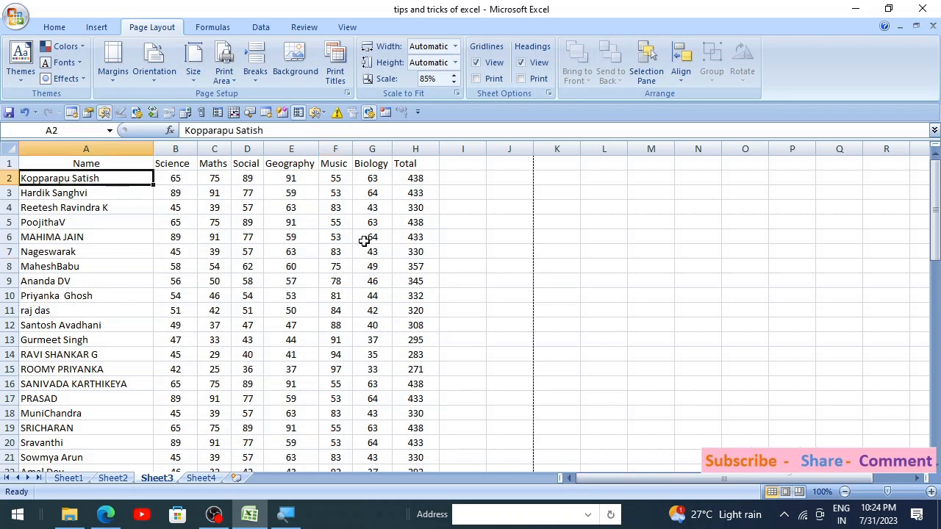
left_click(314, 242)
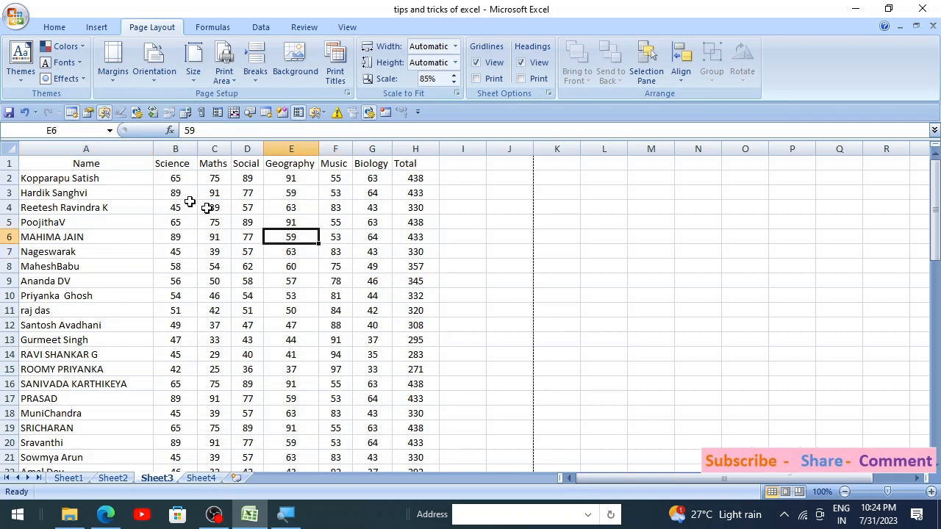
left_click(104, 164)
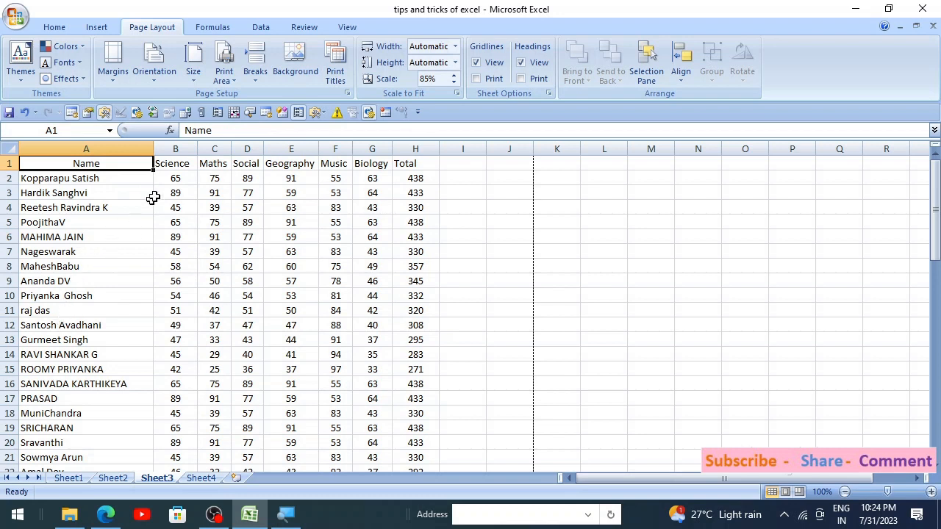
left_click(179, 165)
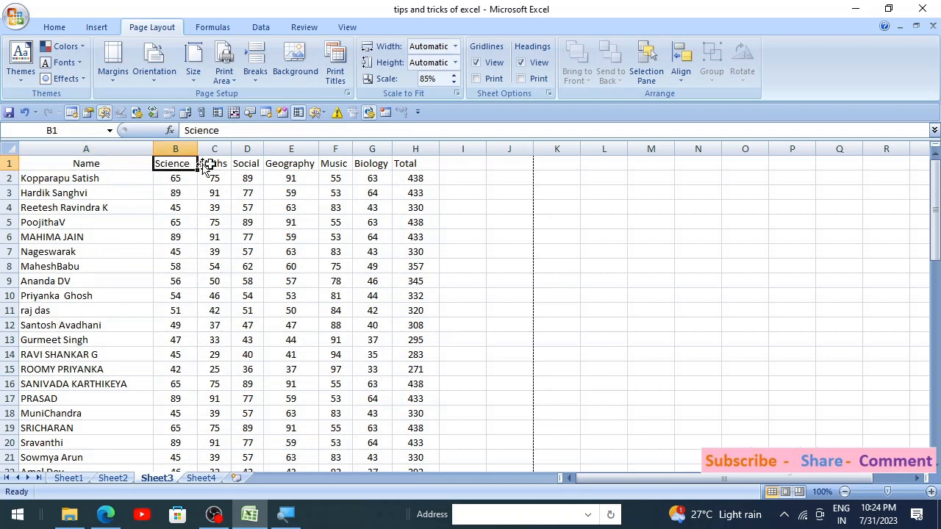
left_click(271, 162)
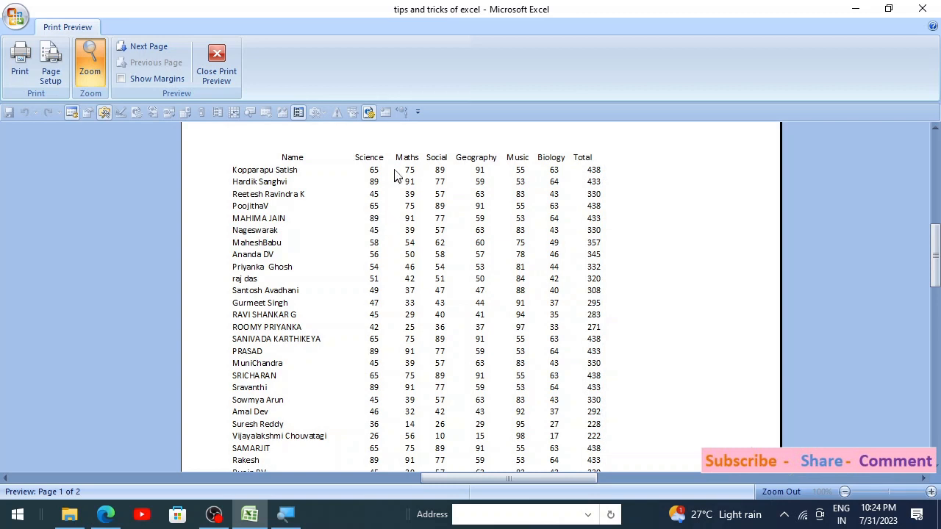
Compare the tops of pages 1 and 2 in the print preview for column headings, and leave the preview
left_click(455, 276)
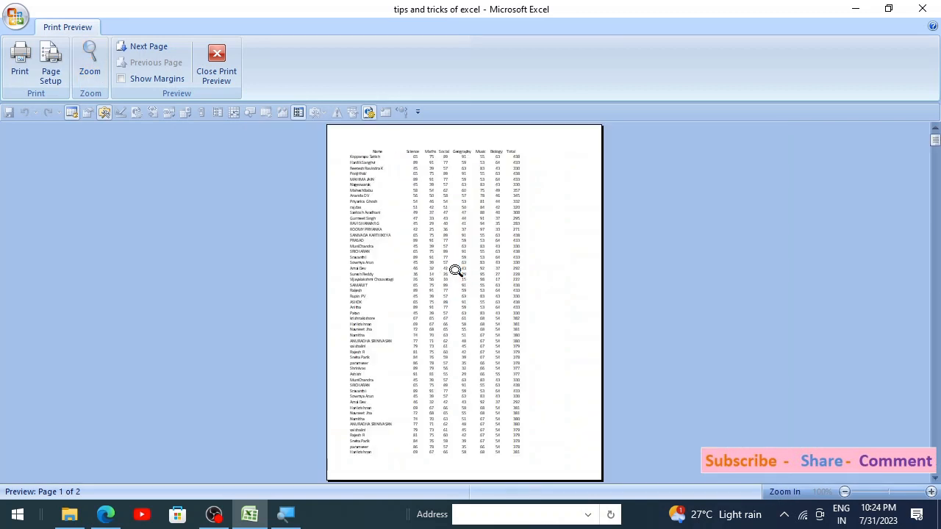
key("Page_Down")
left_click(372, 143)
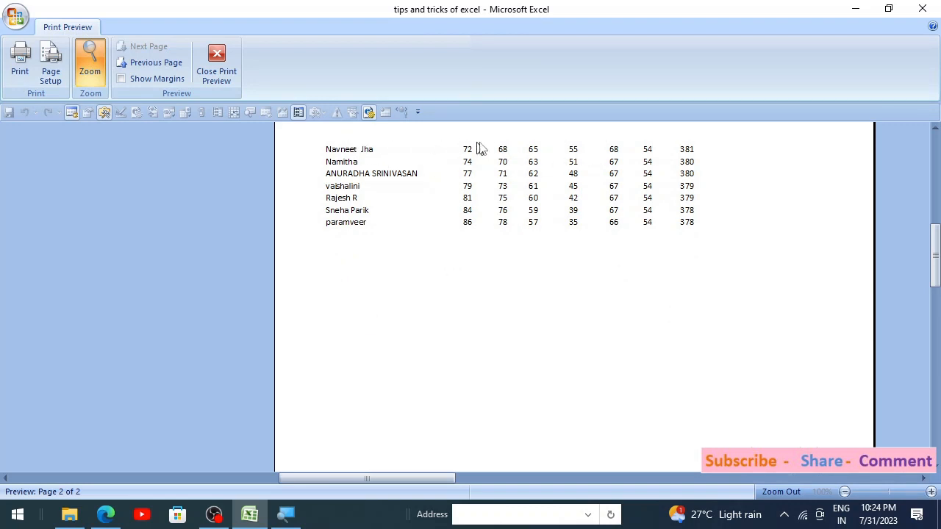
left_click(610, 164)
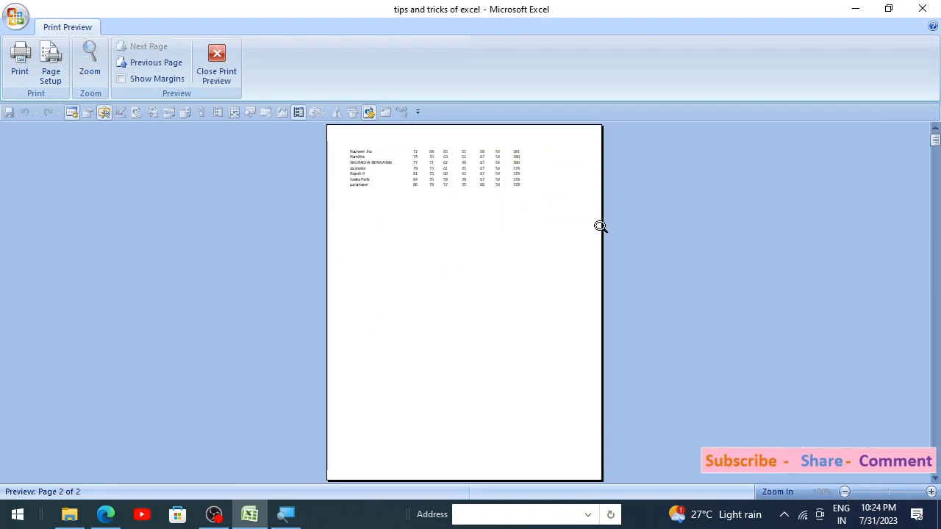
scroll(598, 225, "up", 1)
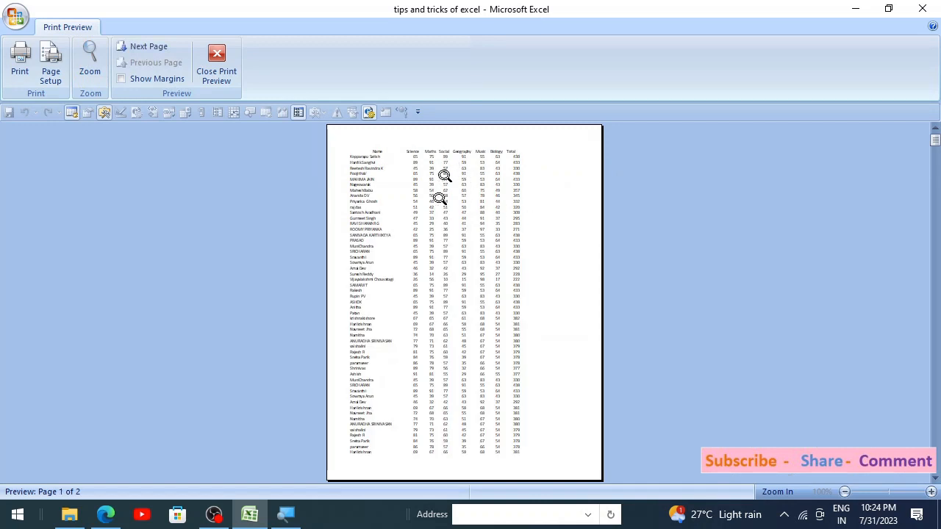
scroll(441, 276, "down", 1)
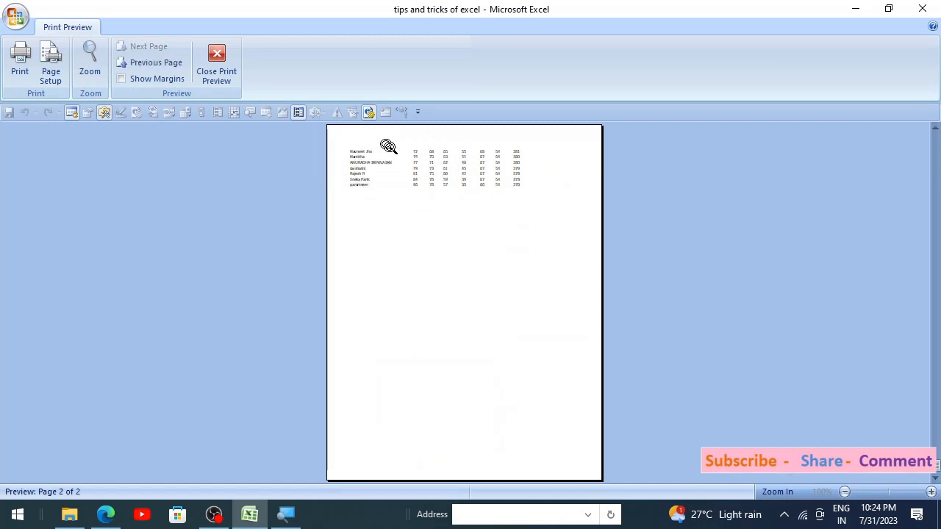
left_click(414, 151)
key("Escape")
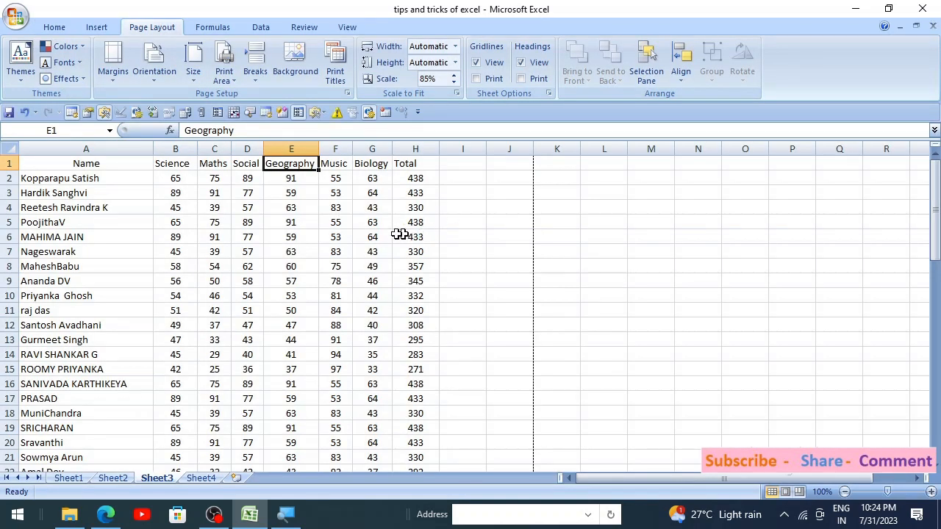
Set the print titles so that row 1 ($1:$1) repeats at the top of every printed page
left_click(75, 162)
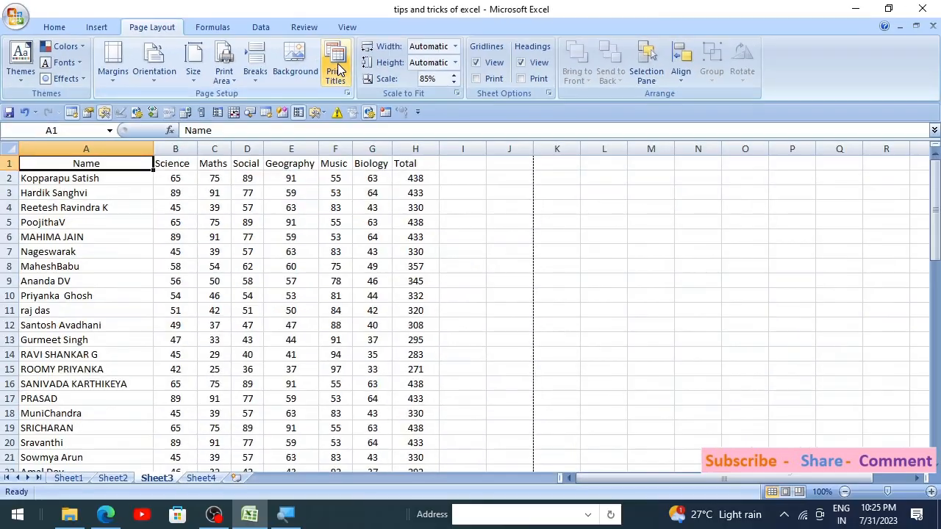
left_click(338, 70)
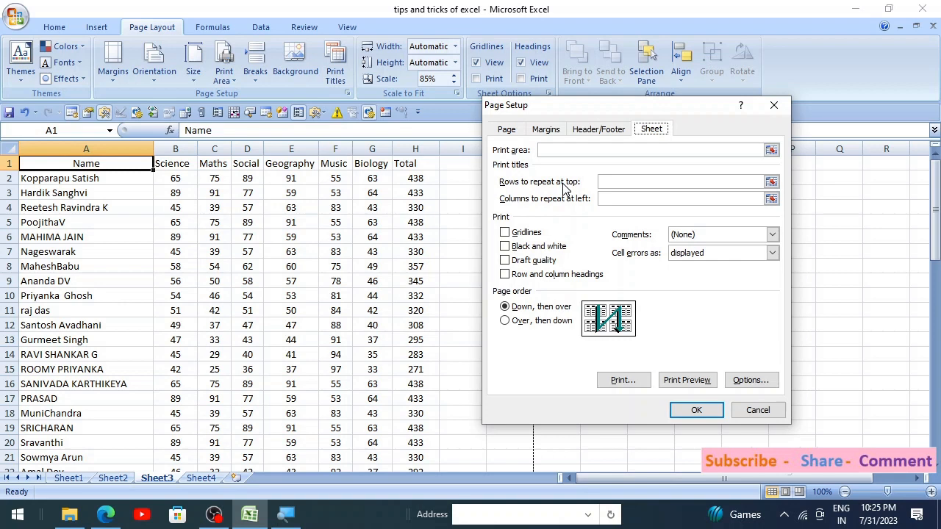
left_click(771, 183)
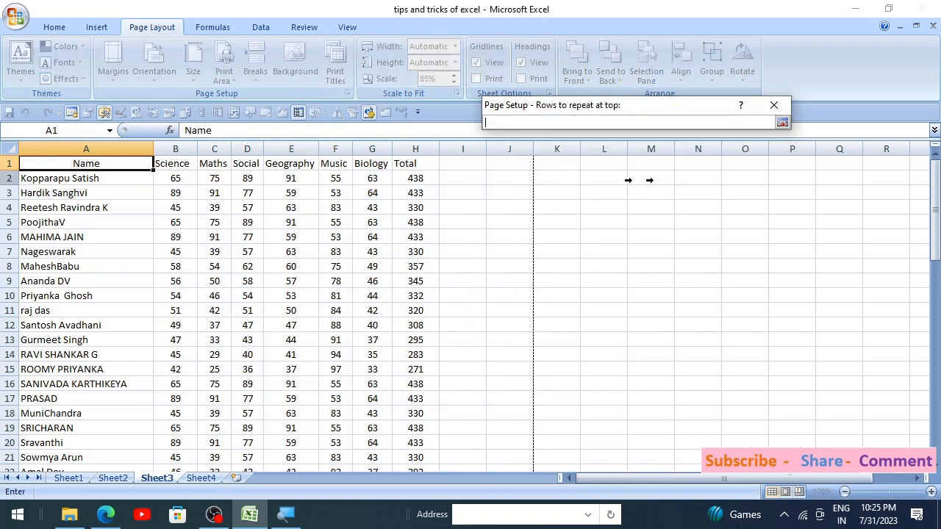
left_click(4, 163)
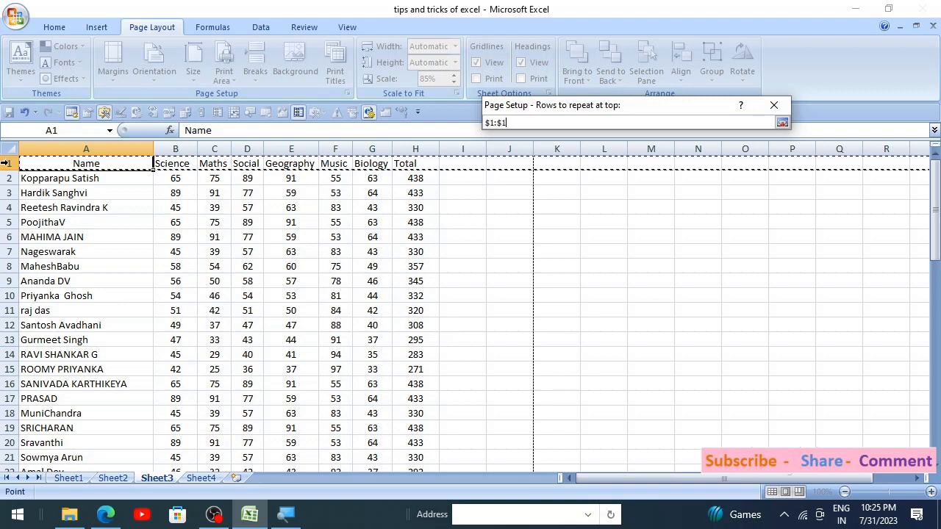
left_click(782, 123)
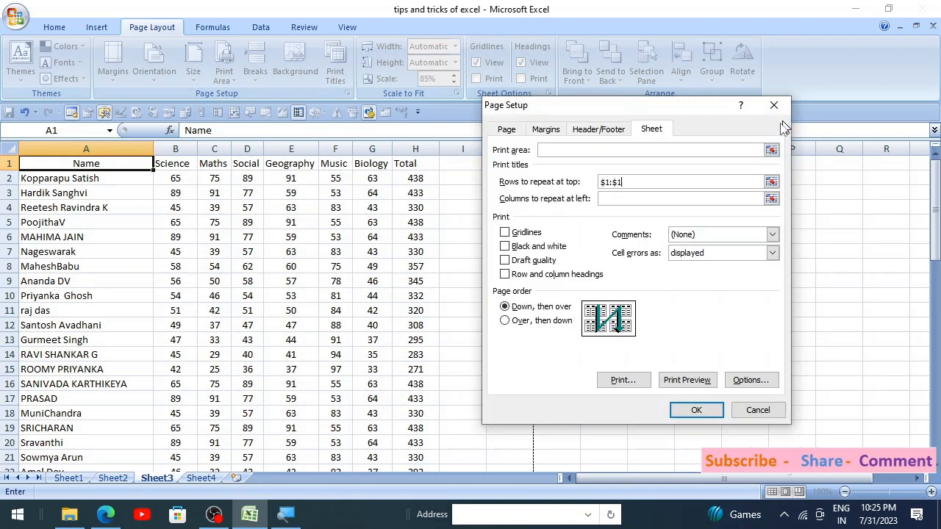
left_click(696, 410)
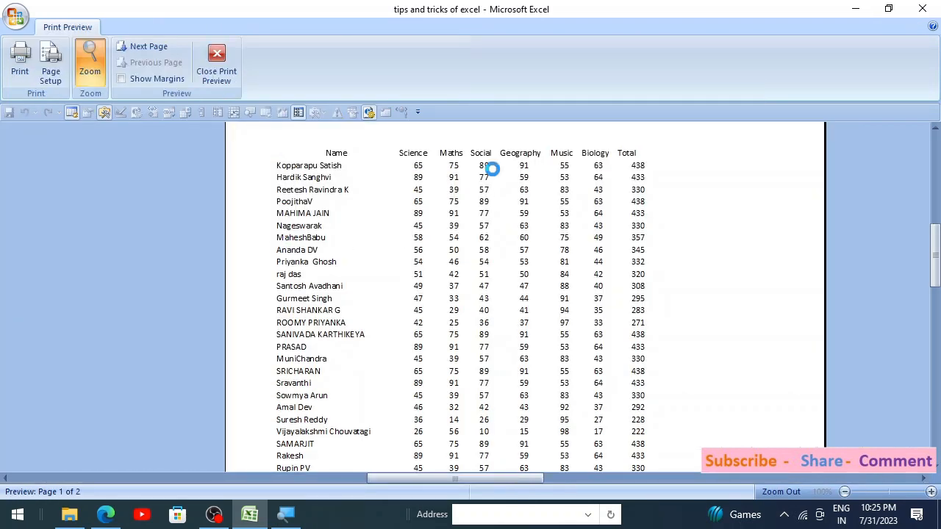
Check the repeated header row on pages 1 and 2 in the print preview
left_click(492, 169)
left_click(413, 156)
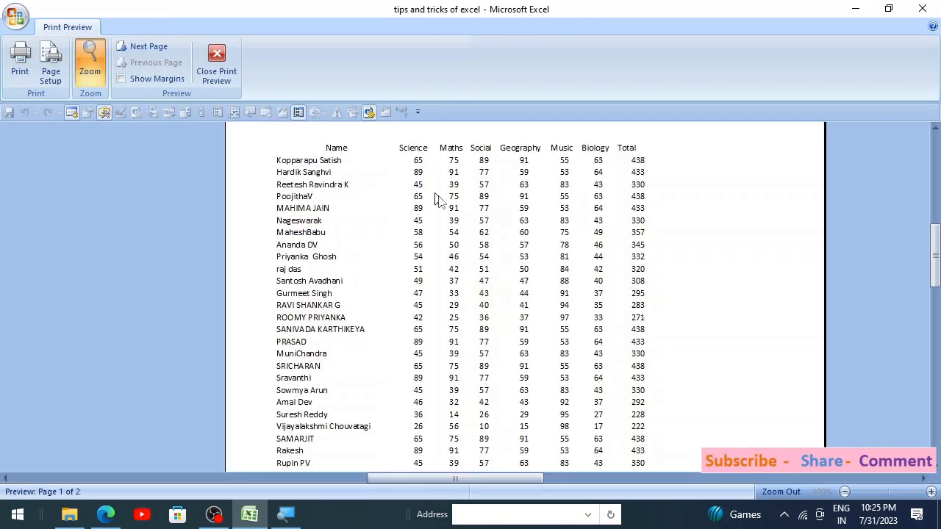
left_click(438, 199)
scroll(445, 199, "down", 1)
left_click(443, 159)
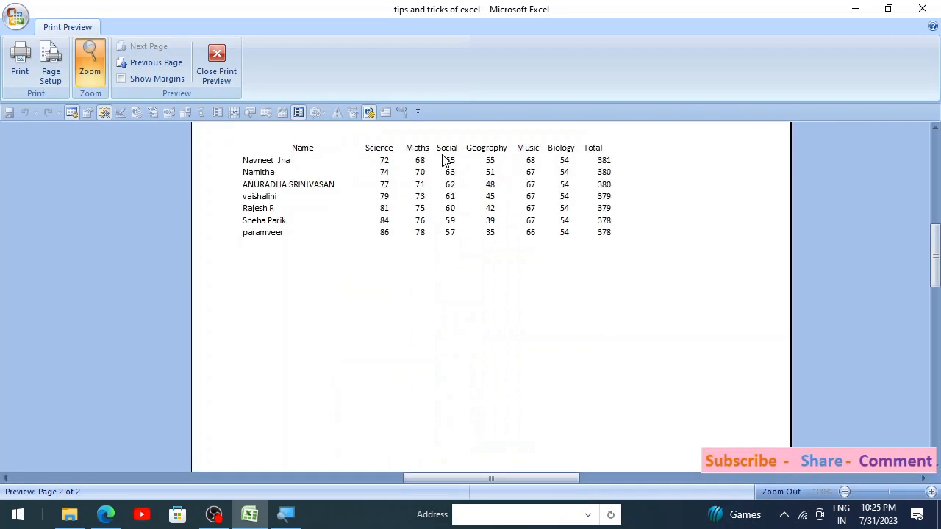
left_click(523, 176)
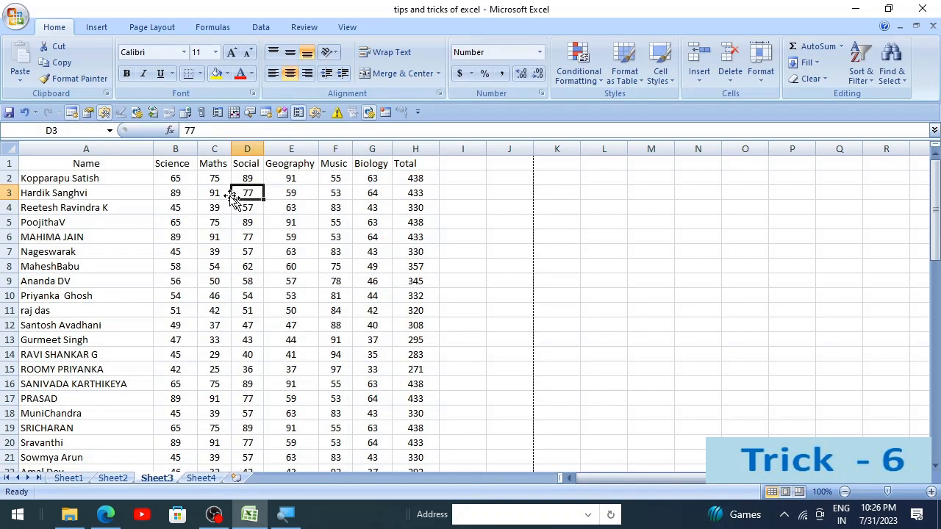
Create a table from the marks data in $A$1:$H$62, with headers, and look over its header row
left_click(79, 166)
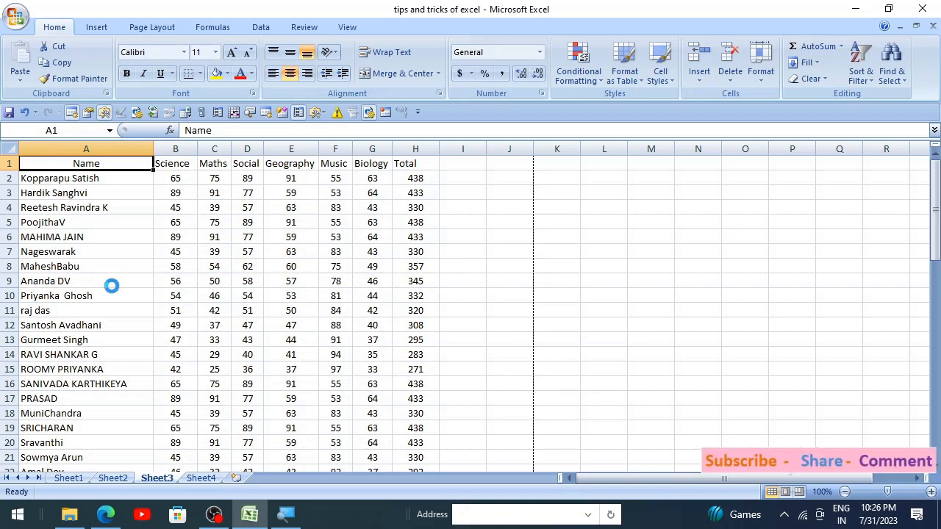
key("ctrl+t")
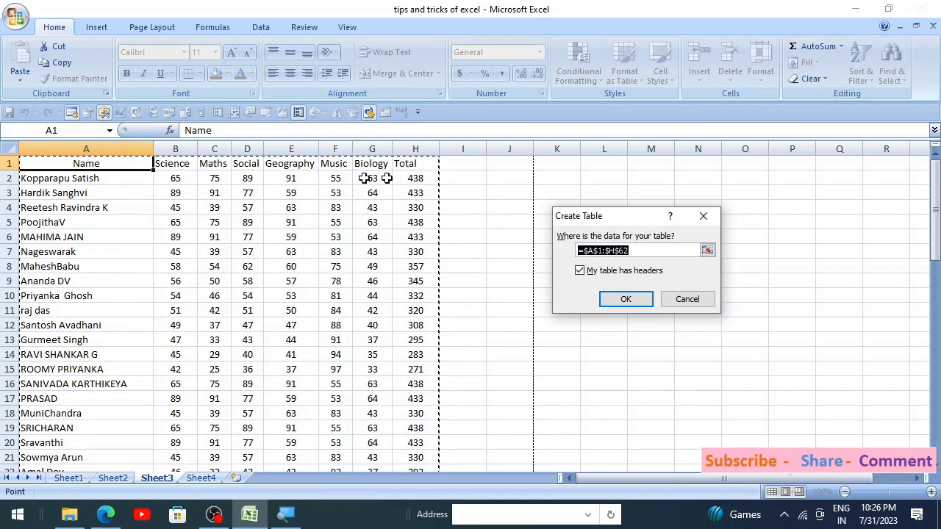
left_click(707, 251)
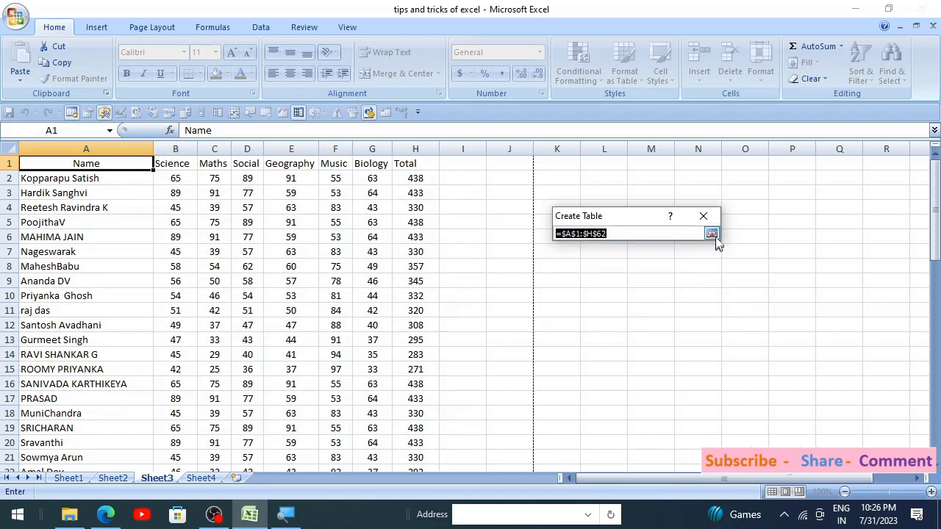
left_click(712, 233)
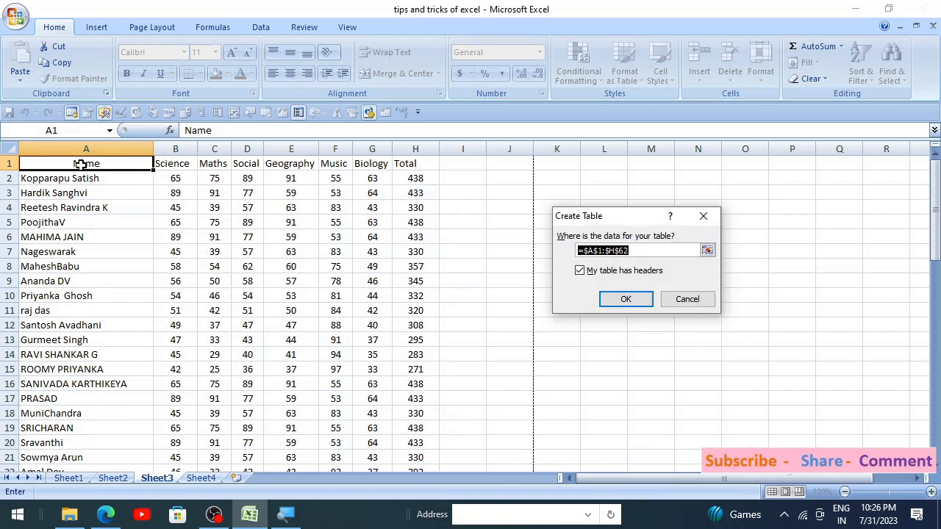
left_click(707, 250)
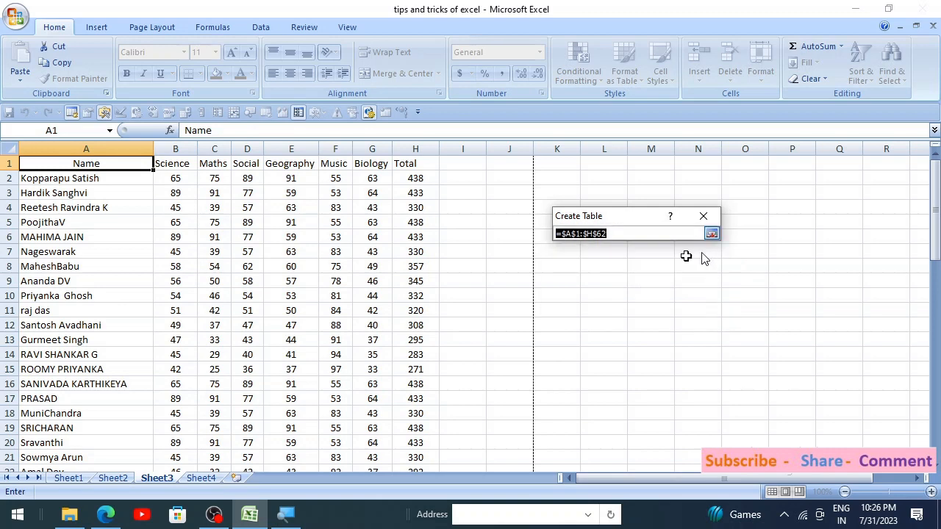
left_click_drag(140, 163, 423, 441)
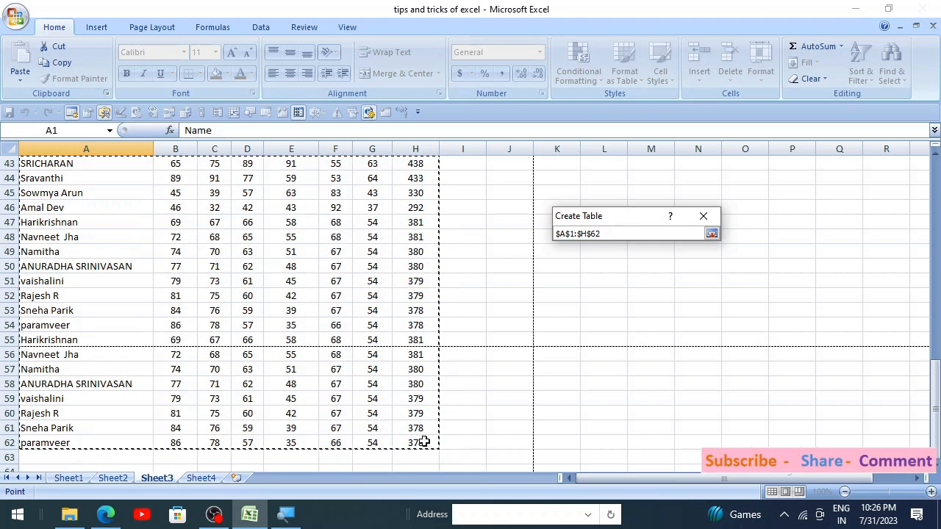
left_click(712, 233)
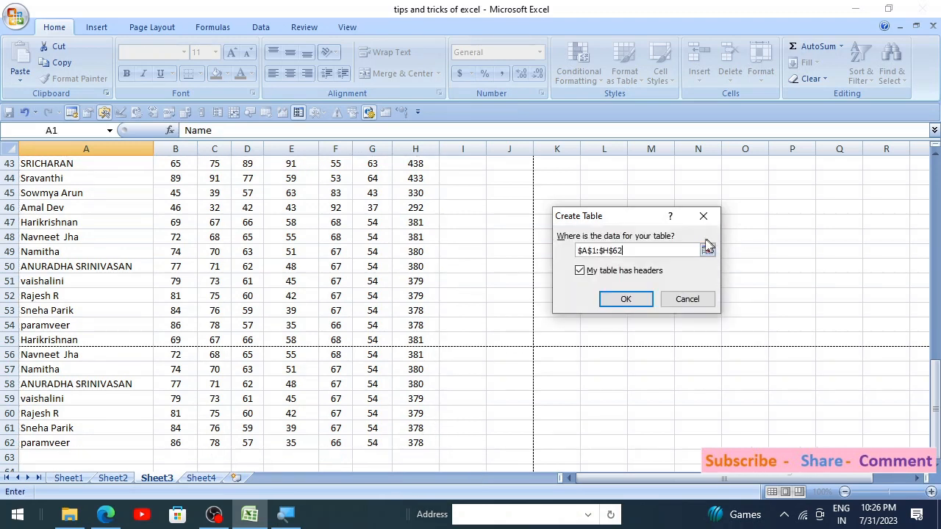
left_click(619, 301)
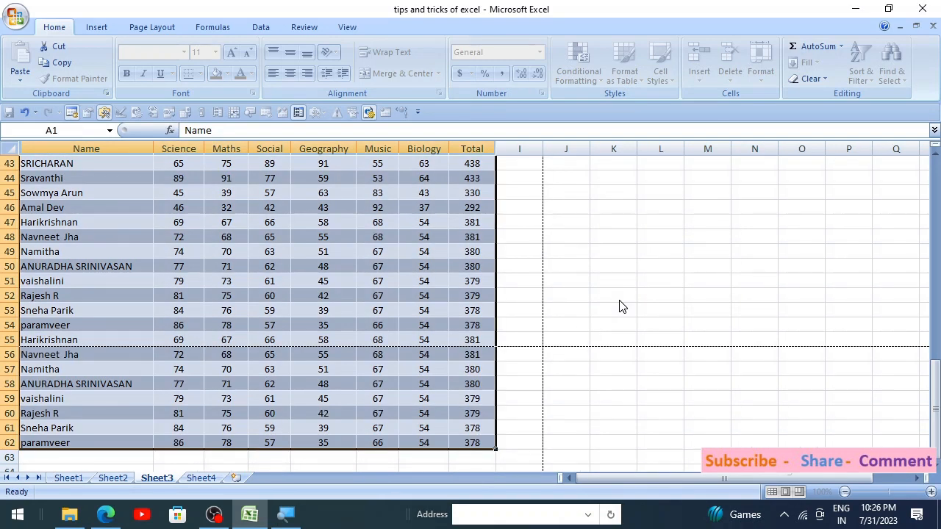
scroll(414, 308, "up", 14)
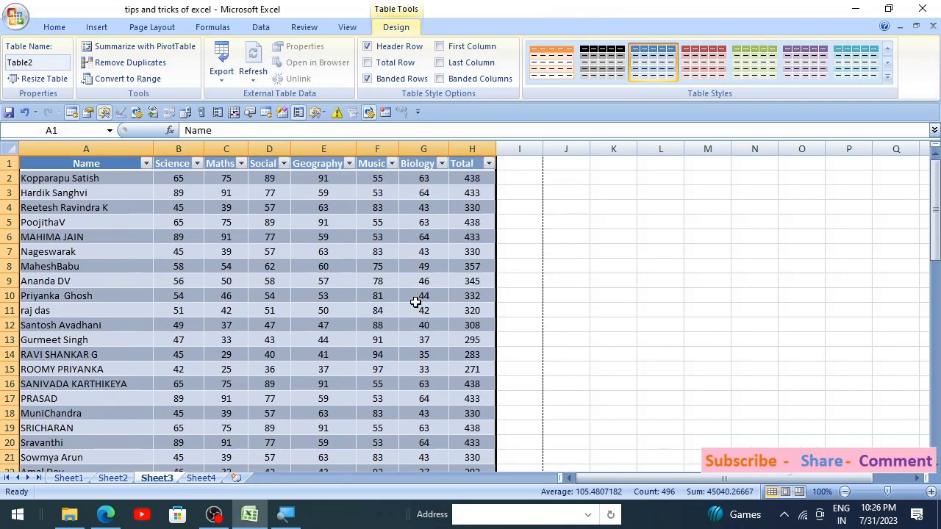
left_click(337, 211)
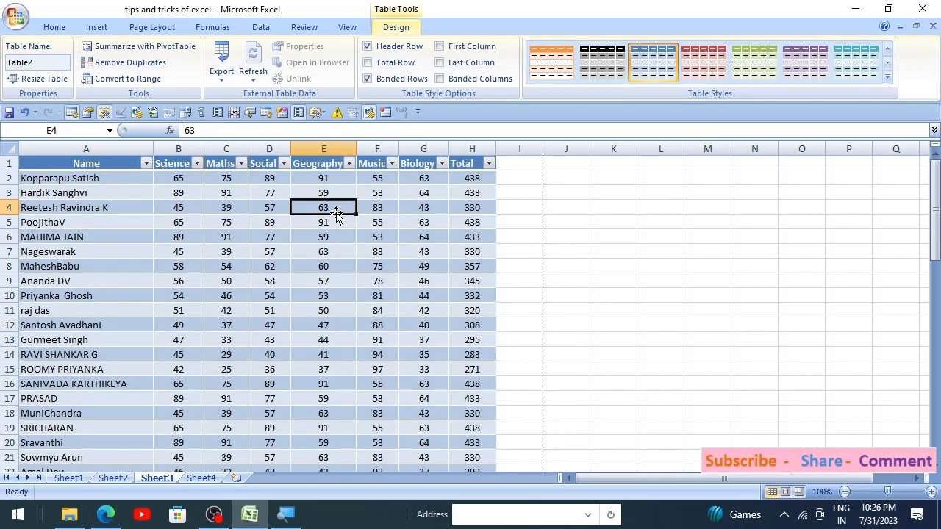
left_click(89, 29)
left_click(56, 28)
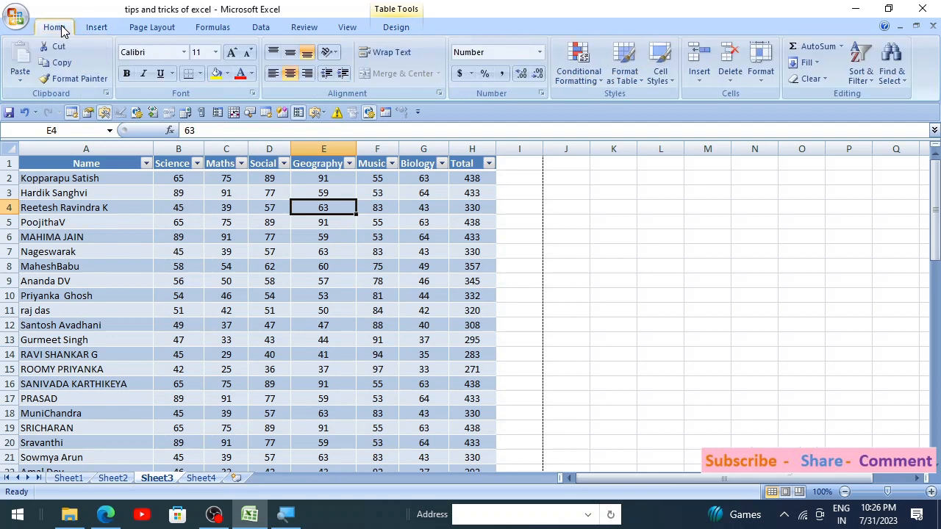
left_click(441, 250)
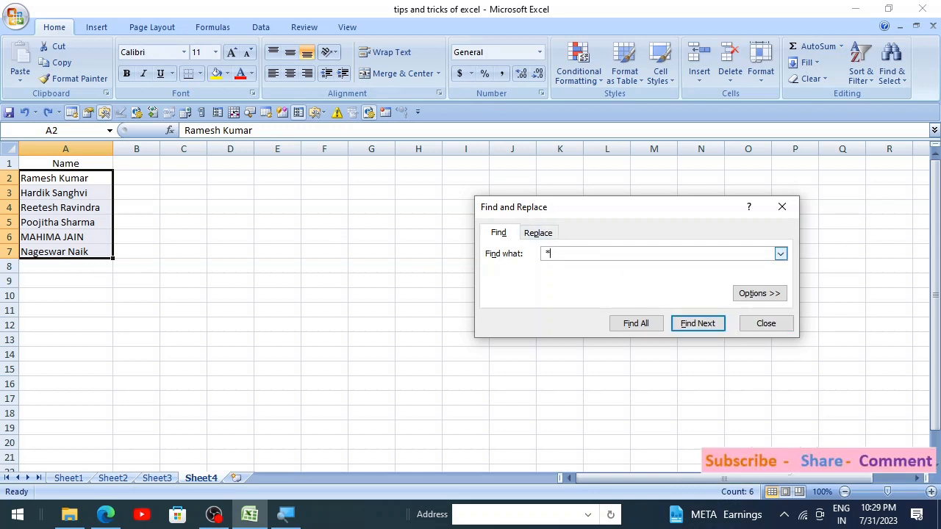
Replace every match of a space followed by an asterisk (" *") with nothing in names A2:A7, keeping only the first names
left_click(546, 235)
left_click(753, 323)
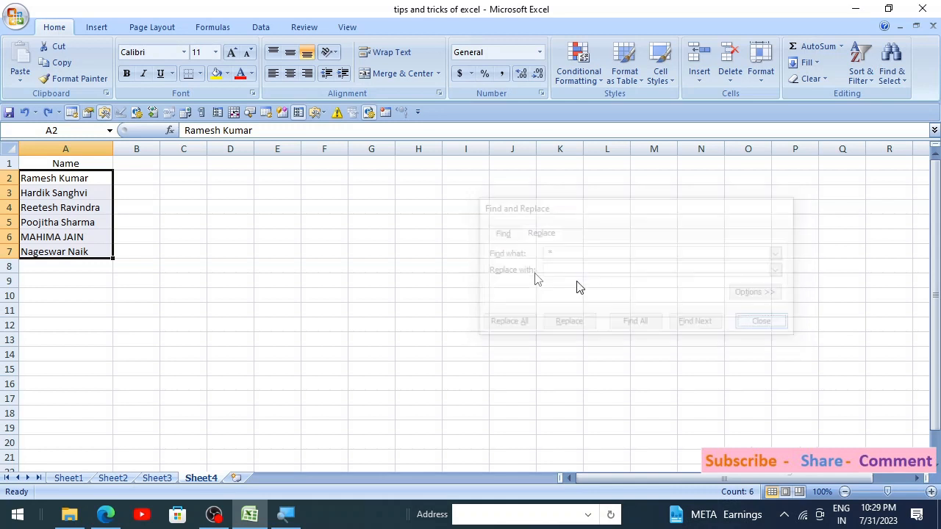
key("ctrl+f")
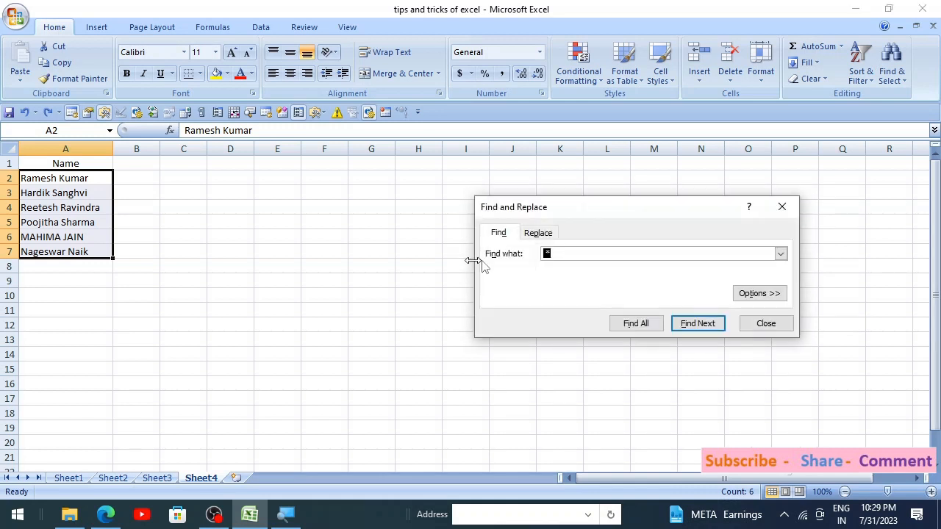
left_click(546, 234)
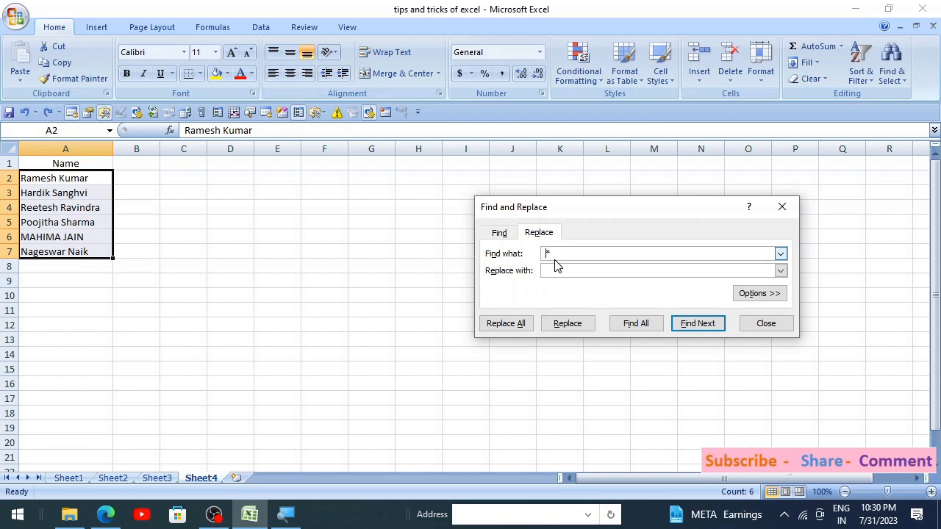
left_click(512, 328)
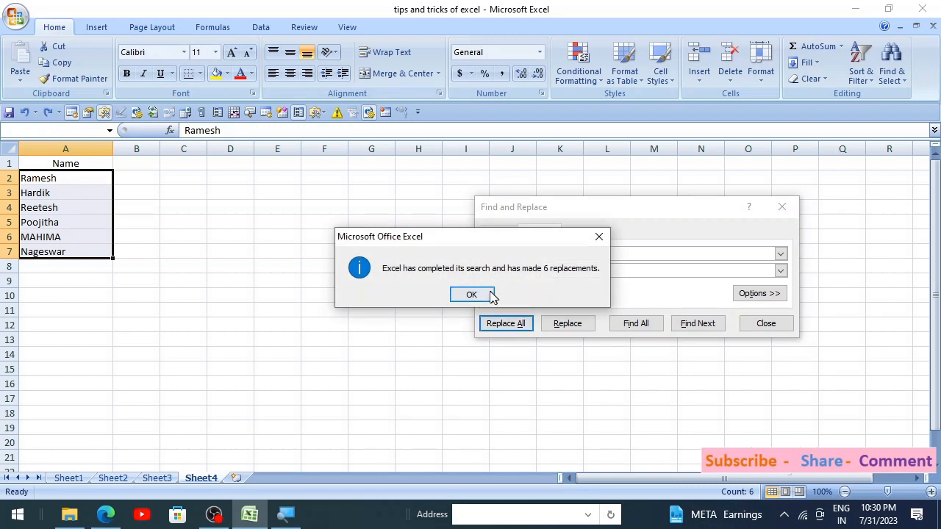
left_click(491, 295)
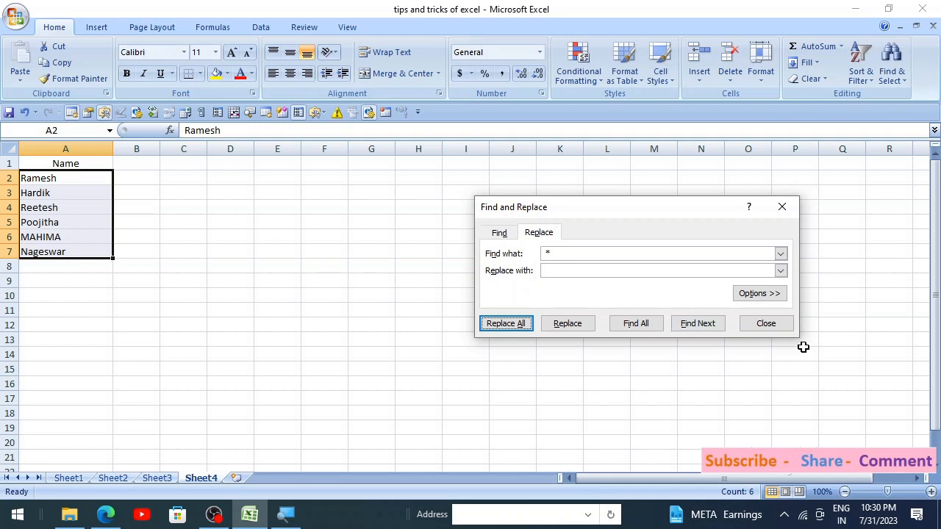
left_click(790, 324)
Undo the last replacement in the Name column
left_click(235, 243)
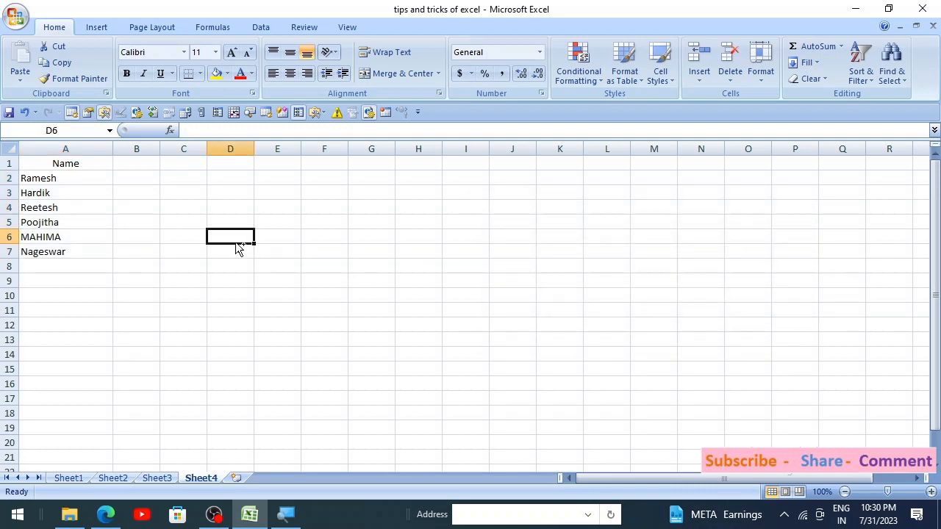
key("ctrl+z")
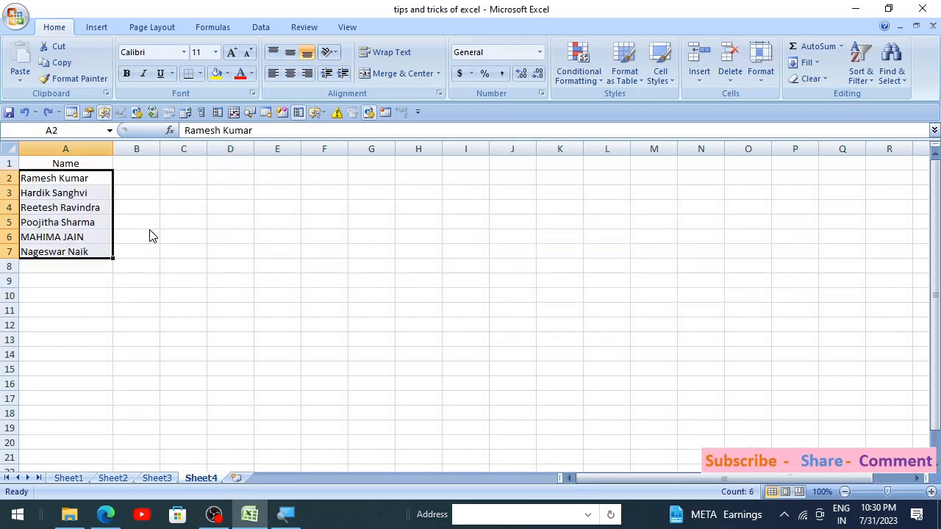
Replace every match of an asterisk followed by a space ("* ") with nothing in names A2:A7, keeping only the surnames
key("ctrl+f")
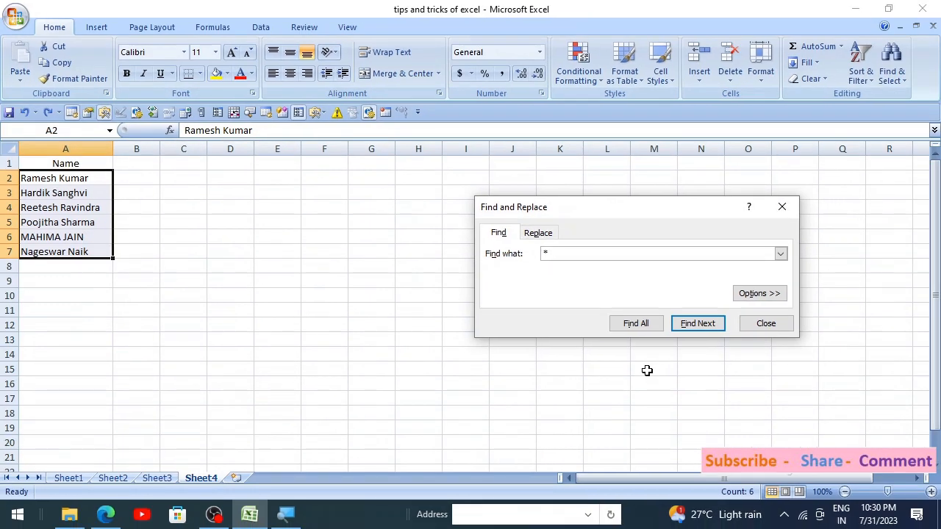
left_click(538, 233)
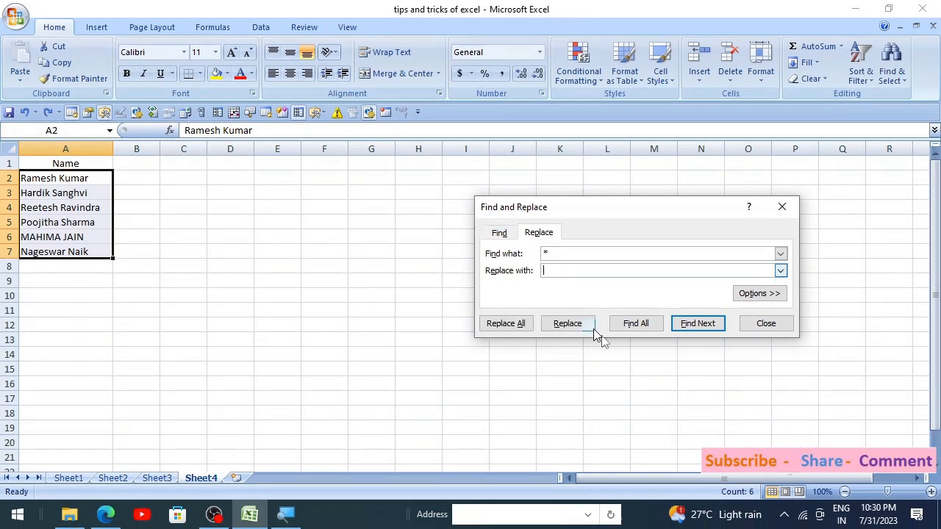
left_click(505, 324)
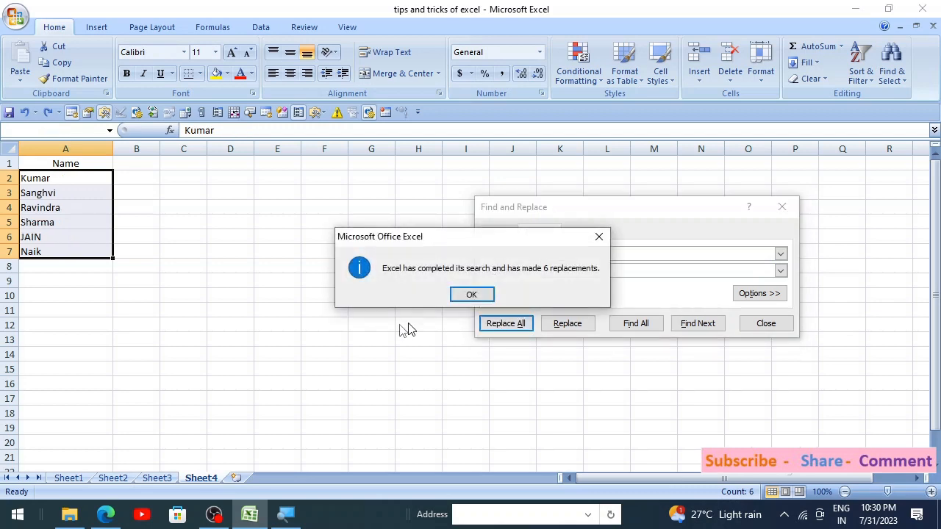
left_click(469, 298)
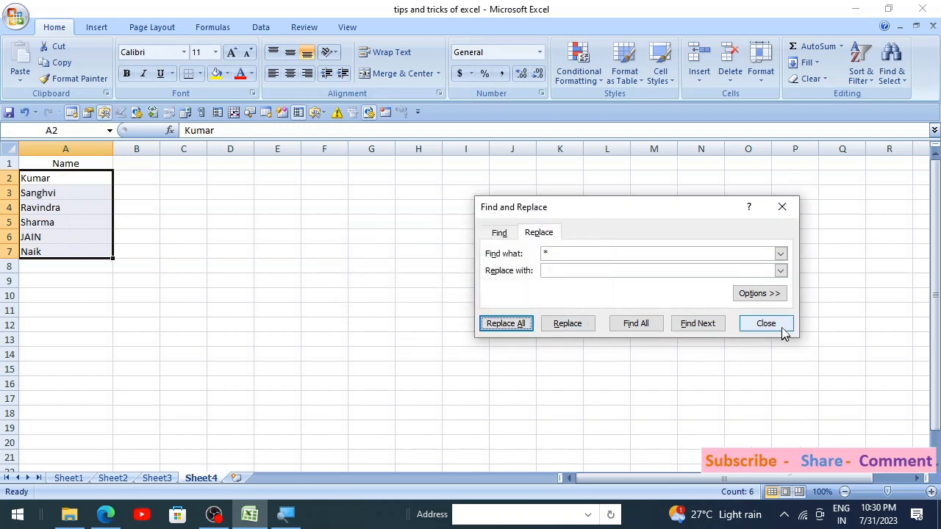
left_click(779, 328)
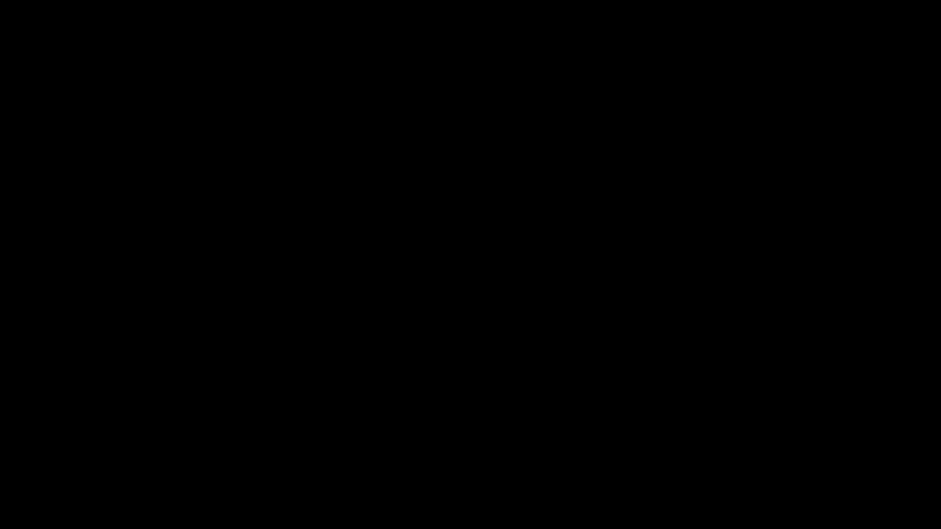
Apply the custom number format # "Pcs" to the Pencil quantities in C2:C7
right_click(184, 212)
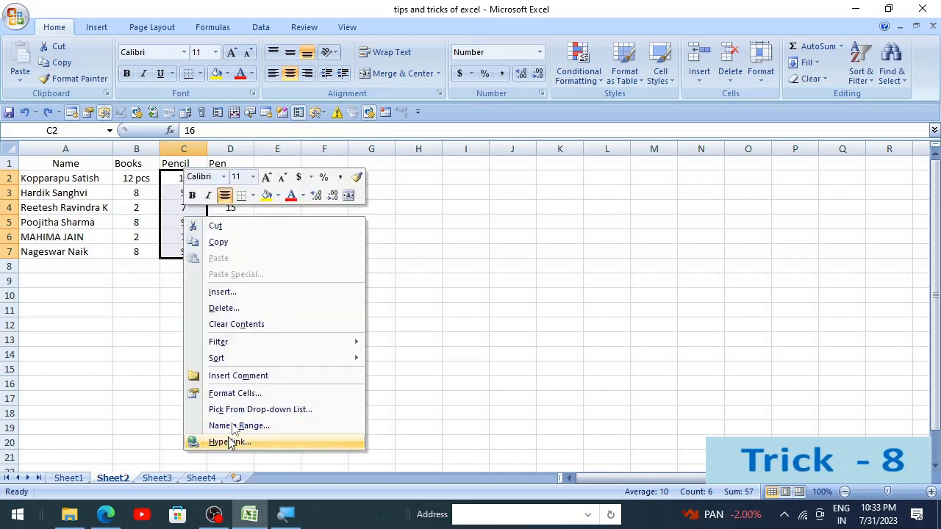
left_click(235, 394)
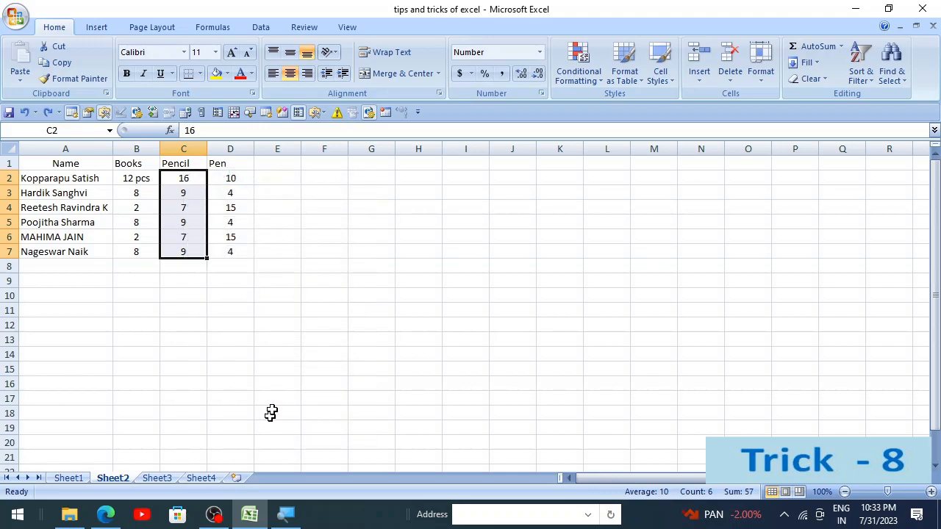
left_click(69, 331)
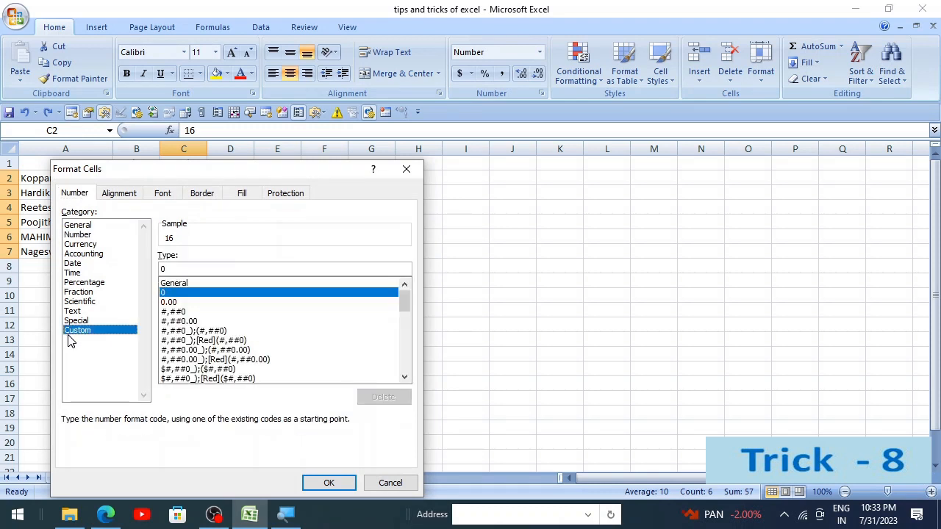
left_click(183, 283)
left_click_drag(189, 269, 139, 270)
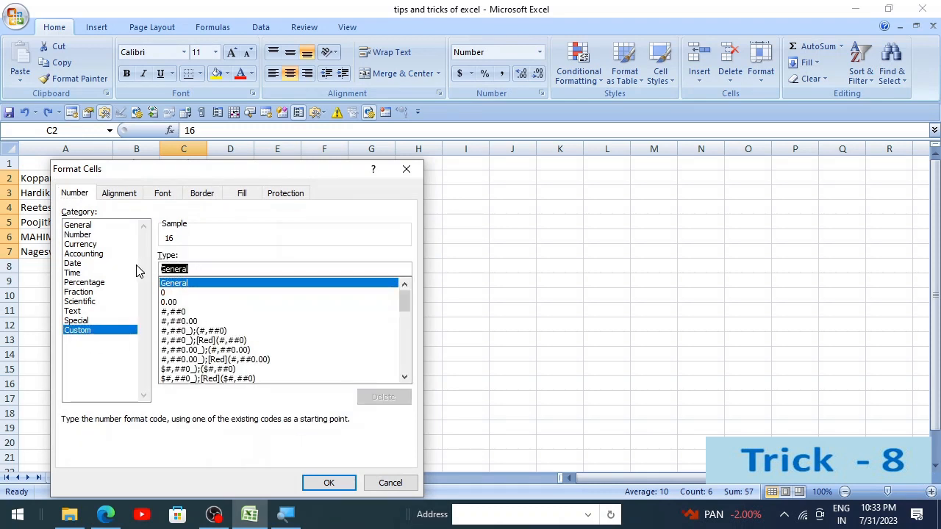
key("BackSpace")
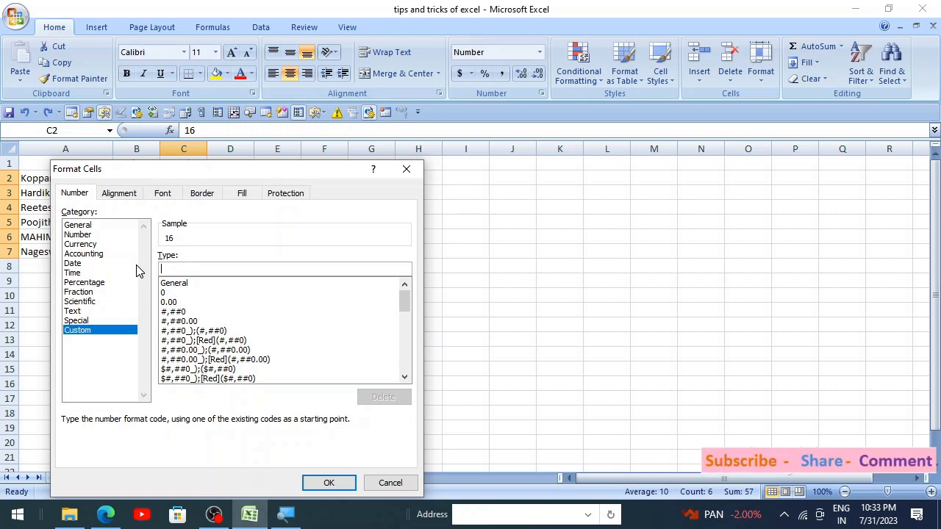
type("#")
left_click_drag(192, 171, 373, 170)
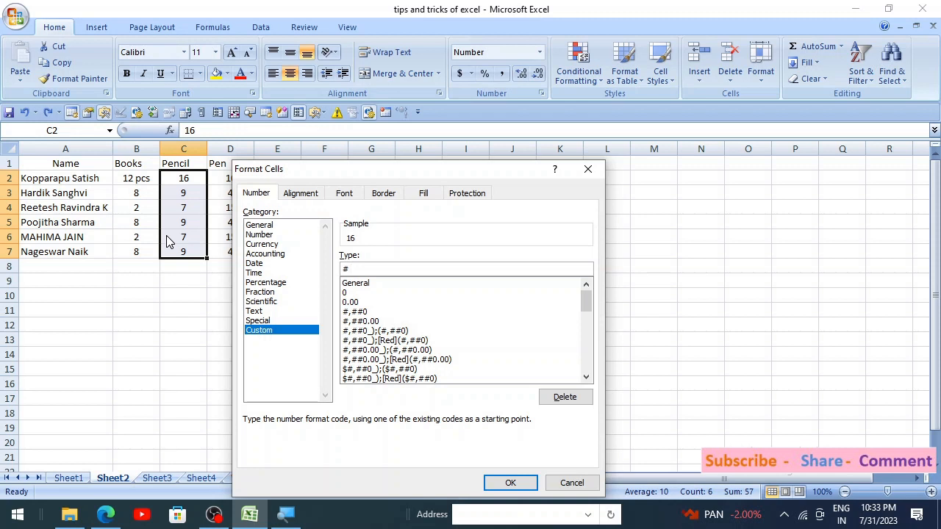
type("\"Pcs\"")
left_click(512, 484)
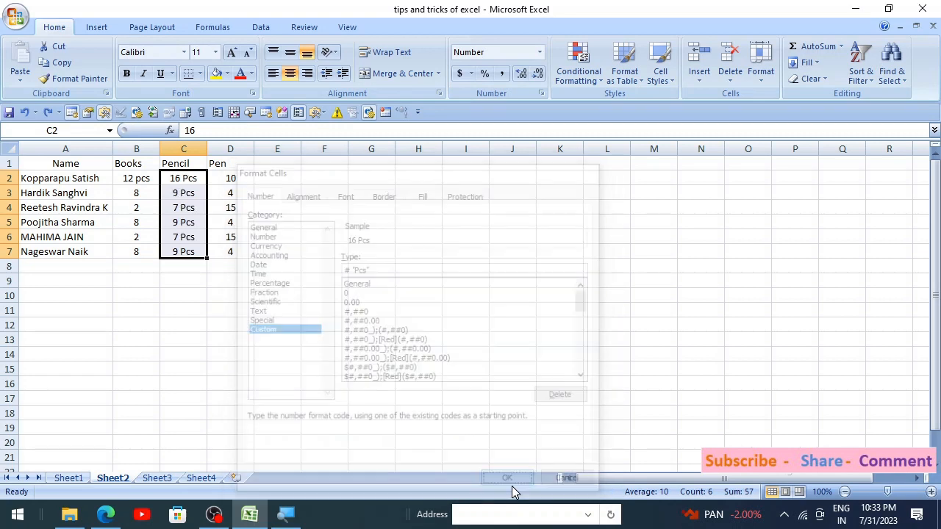
Examine the underlying value in C7 and select the Pencil quantities from C2 downward to check their sum
left_click(227, 250)
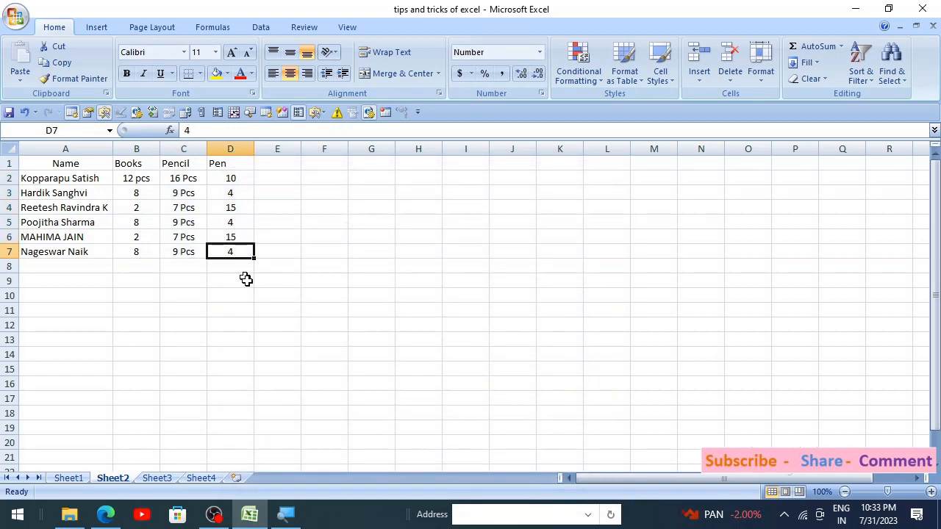
left_click(186, 252)
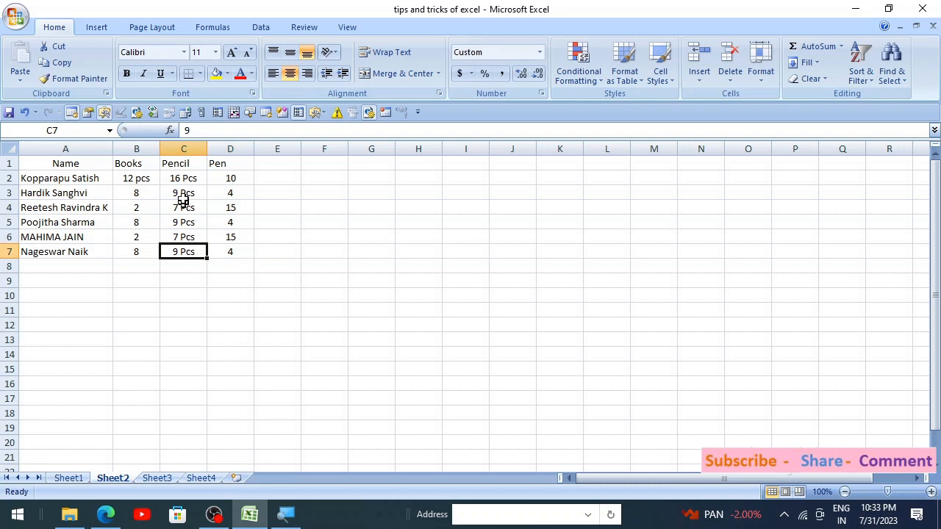
left_click(183, 291)
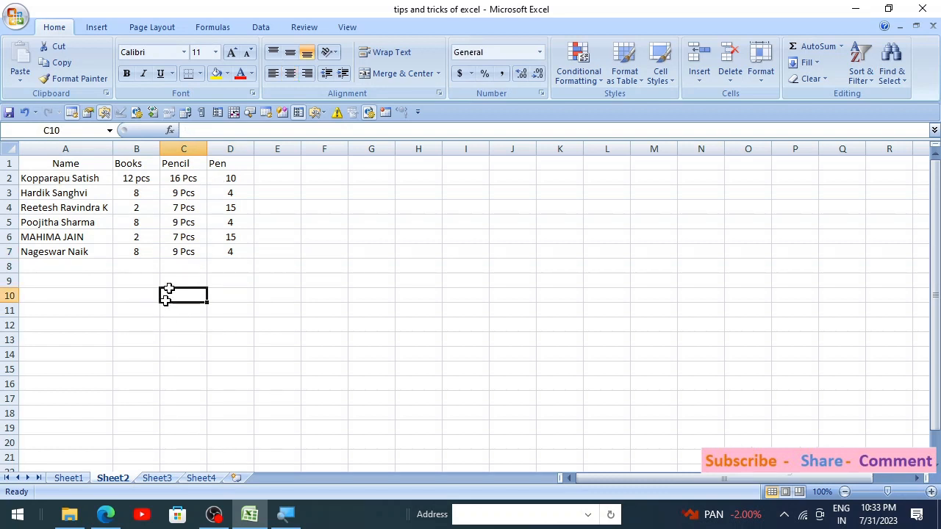
left_click_drag(183, 180, 184, 240)
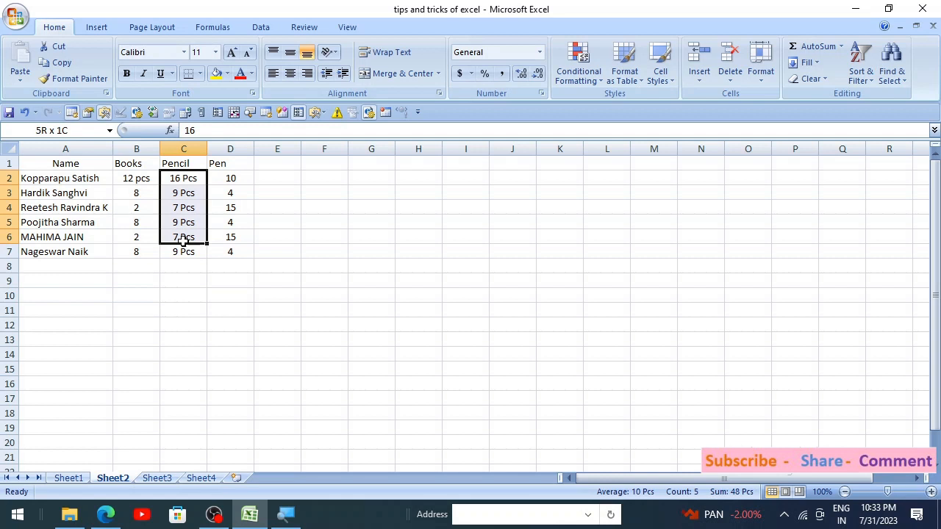
Deselect the Pencil range and copy the Pencil quantity in C4
left_click(175, 282)
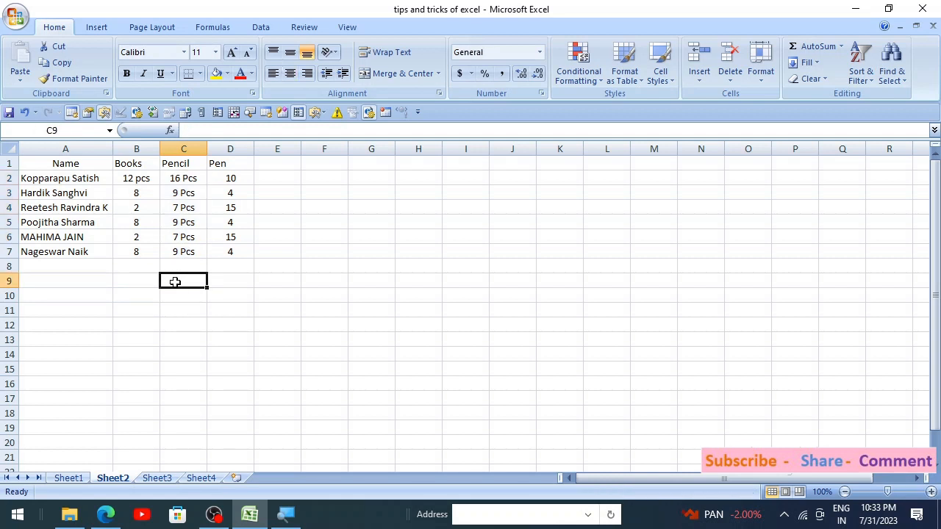
left_click(189, 208)
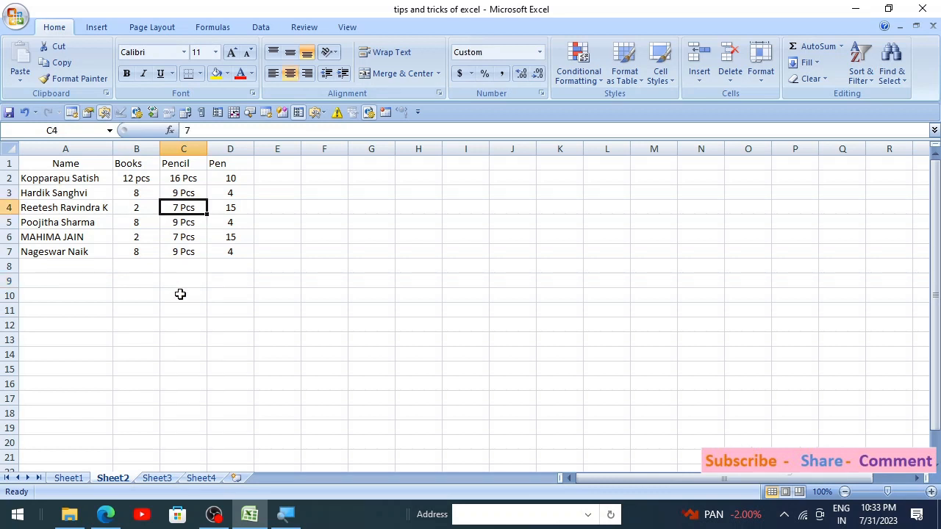
key("ctrl+c")
Switch to Sheet3 and view the available border options for the Name header in A1 without applying any
key("ctrl+Page_Down")
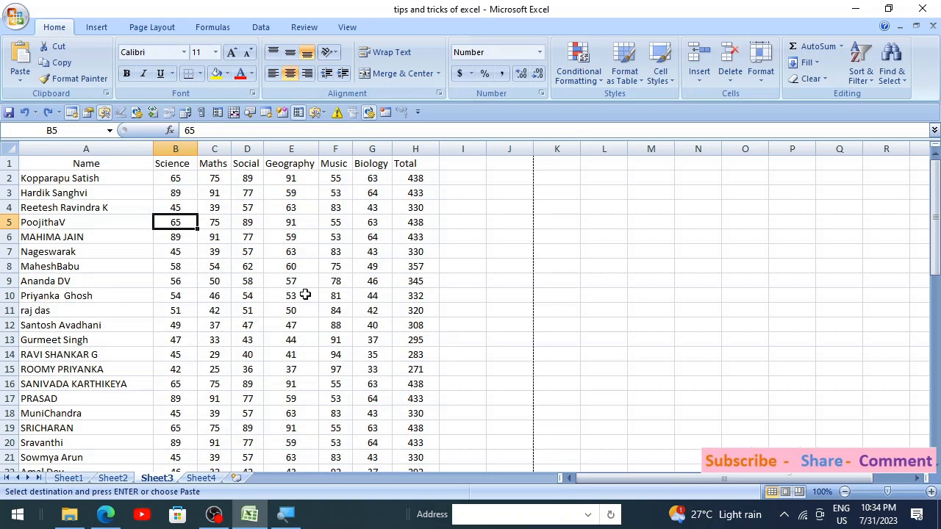
left_click(93, 166)
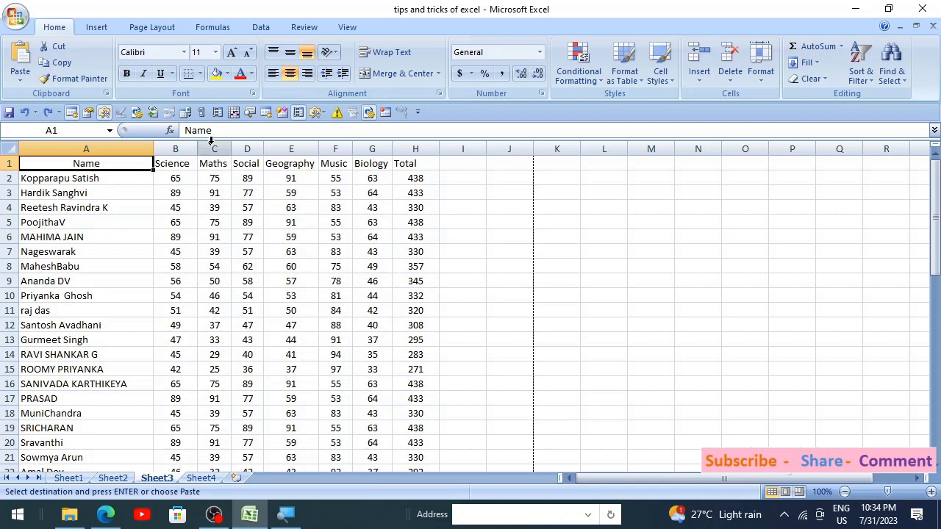
left_click(200, 73)
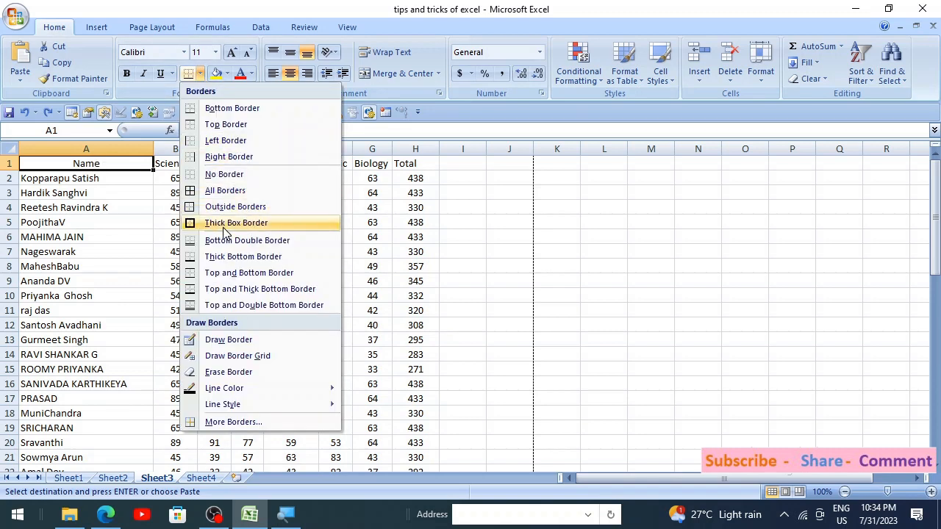
left_click(419, 222)
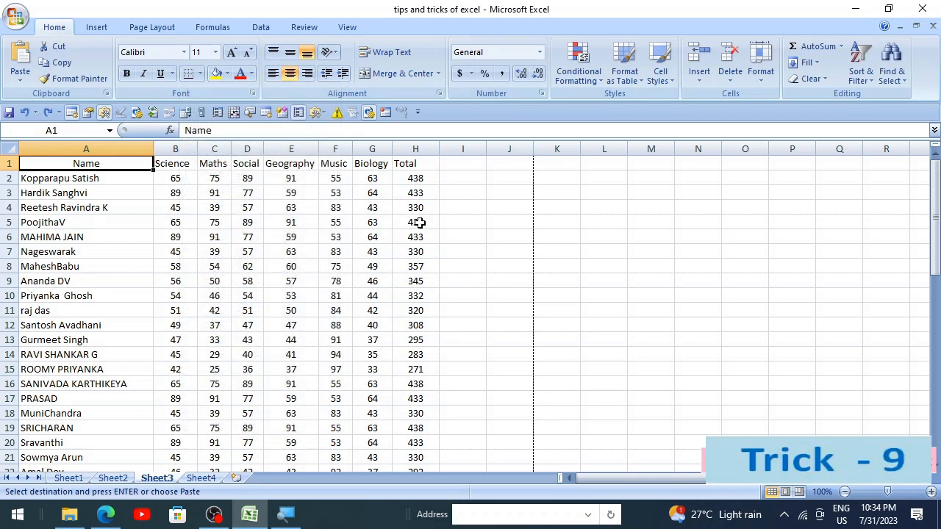